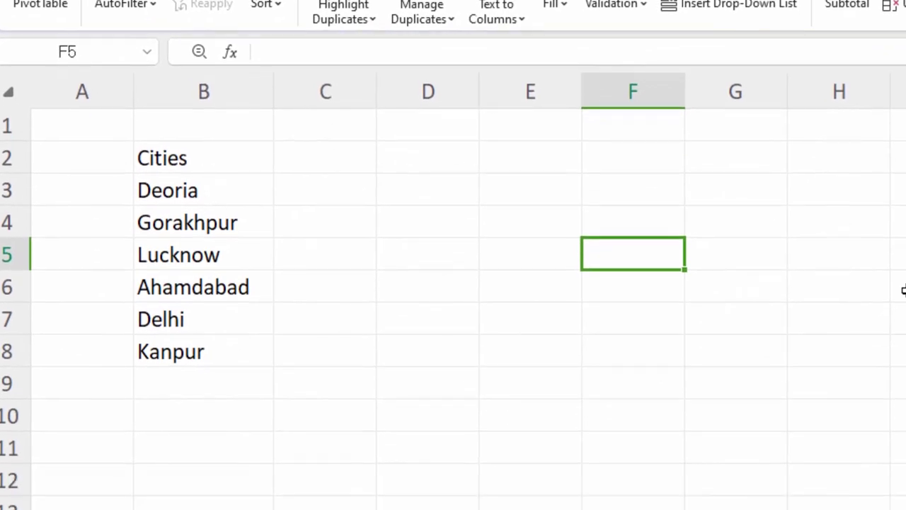
# - Give the Cities header cell B2 a yellow fill colour
pyautogui.click(902, 288)
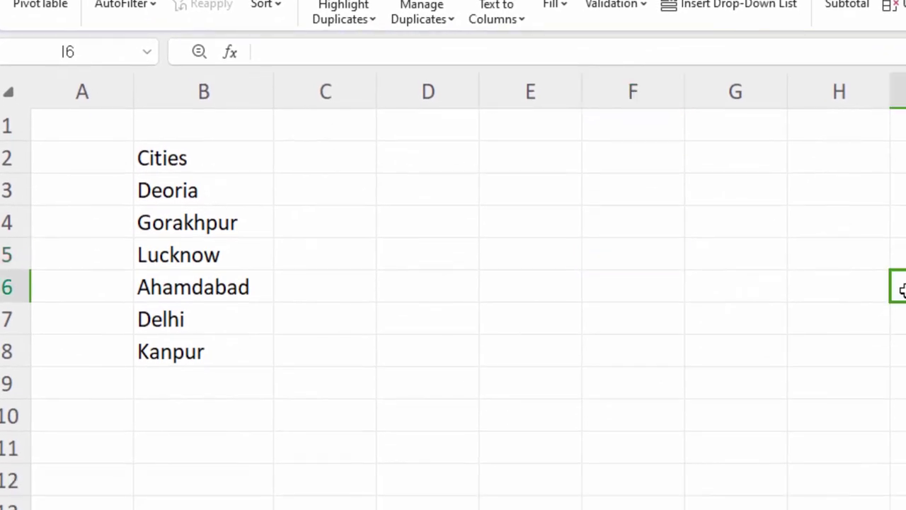
pyautogui.click(436, 193)
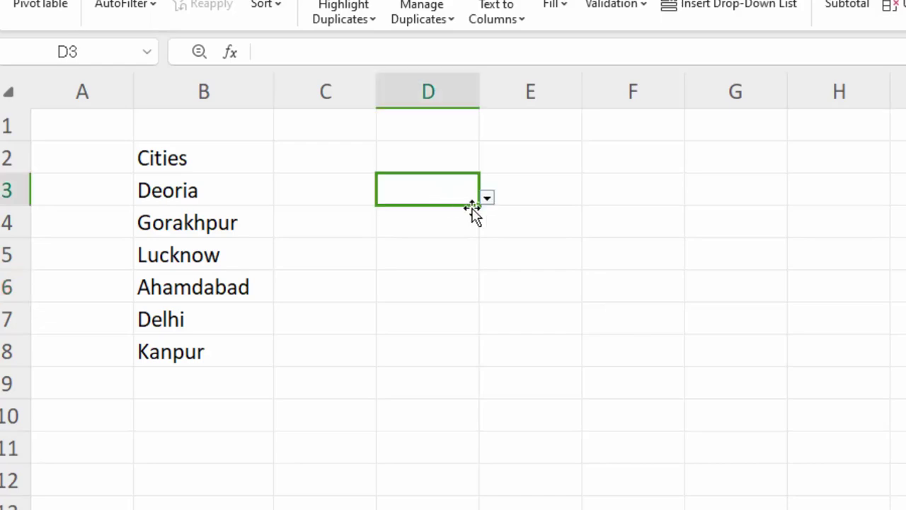
pyautogui.click(205, 167)
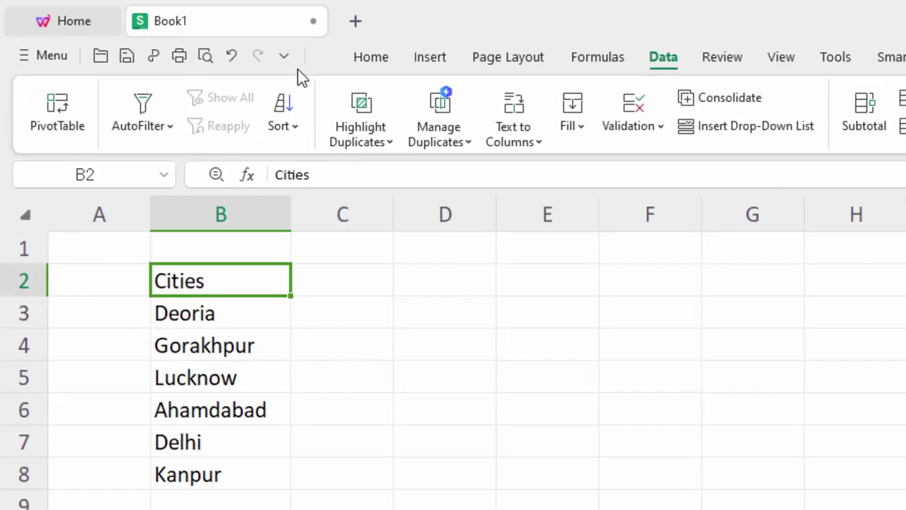
pyautogui.click(357, 63)
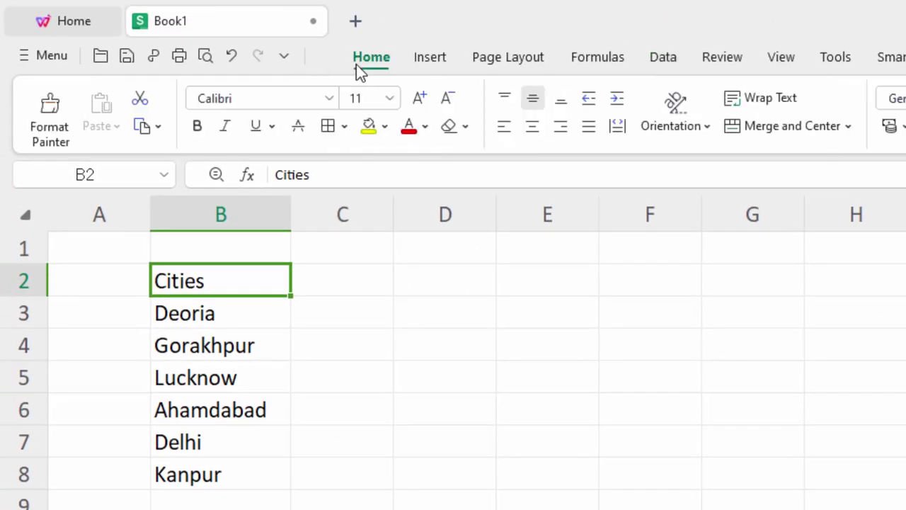
pyautogui.click(368, 128)
pyautogui.click(352, 332)
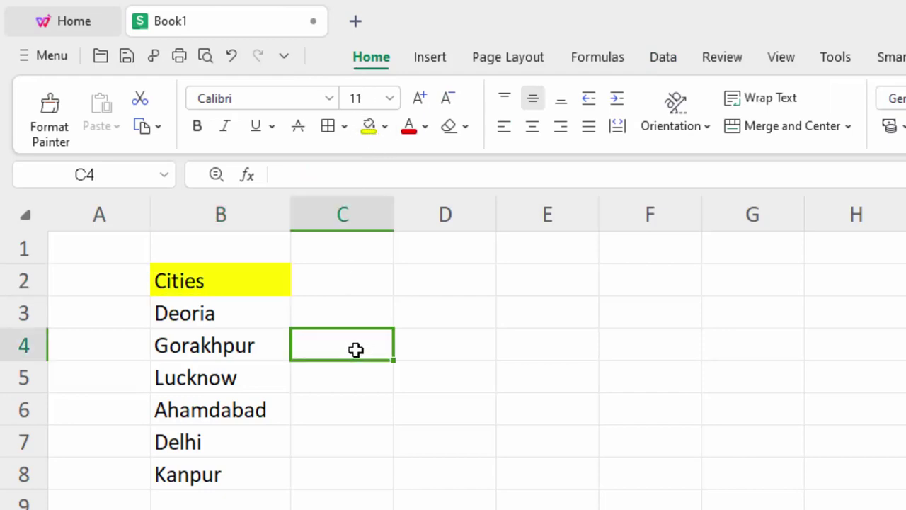
pyautogui.moveTo(240, 325); pyautogui.dragTo(219, 449)
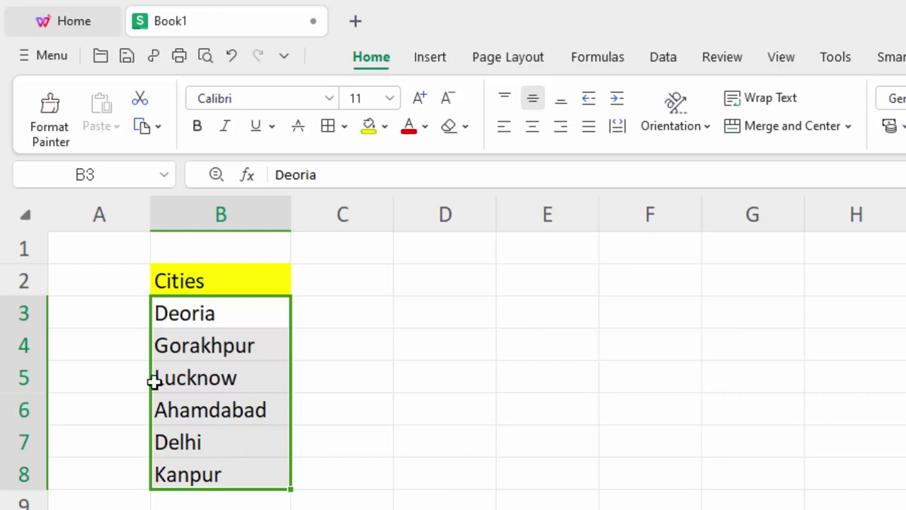
pyautogui.click(432, 322)
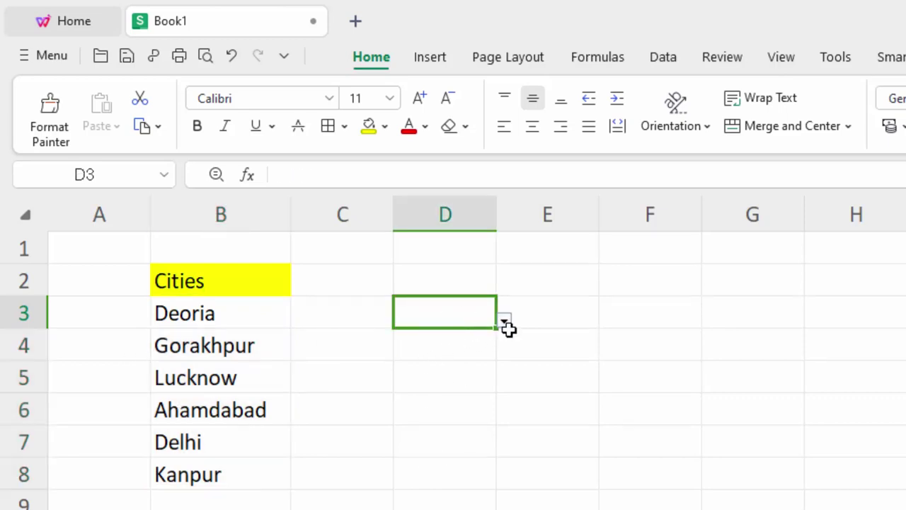
pyautogui.click(503, 321)
pyautogui.click(456, 318)
pyautogui.doubleClick(456, 311)
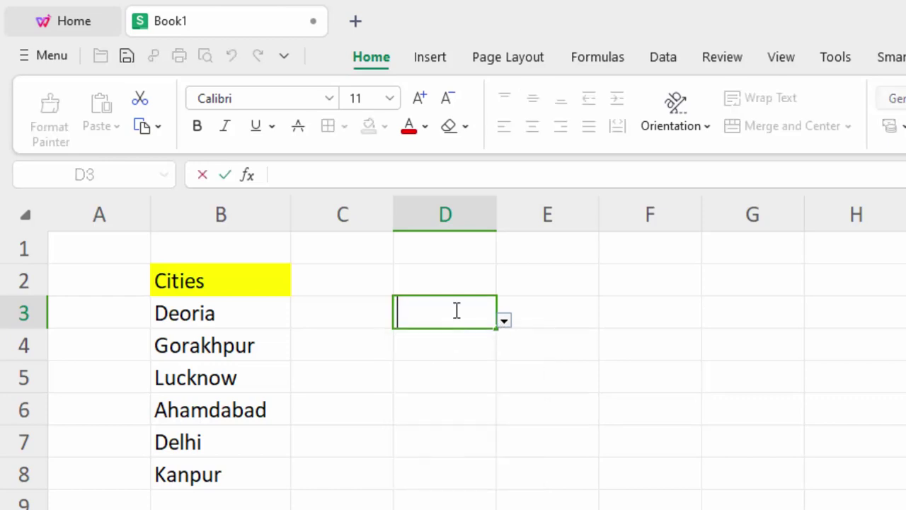
pyautogui.write('A')
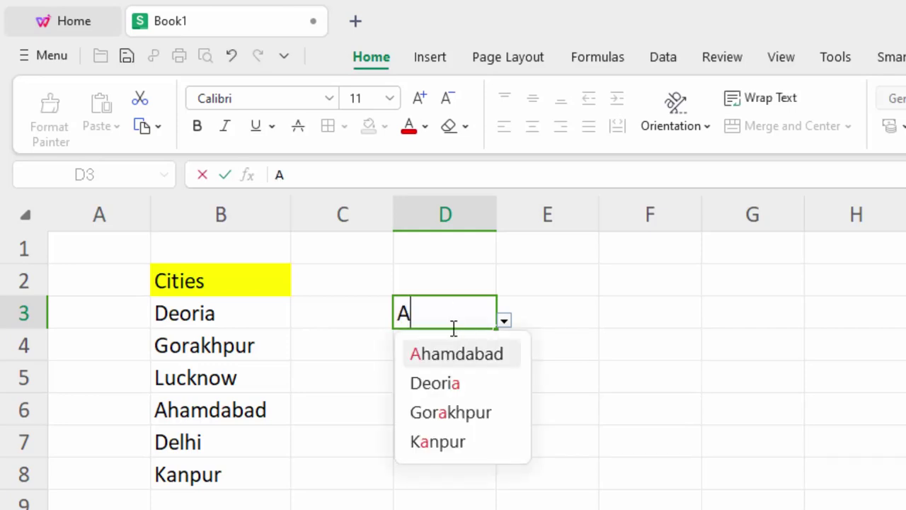
pyautogui.write('h')
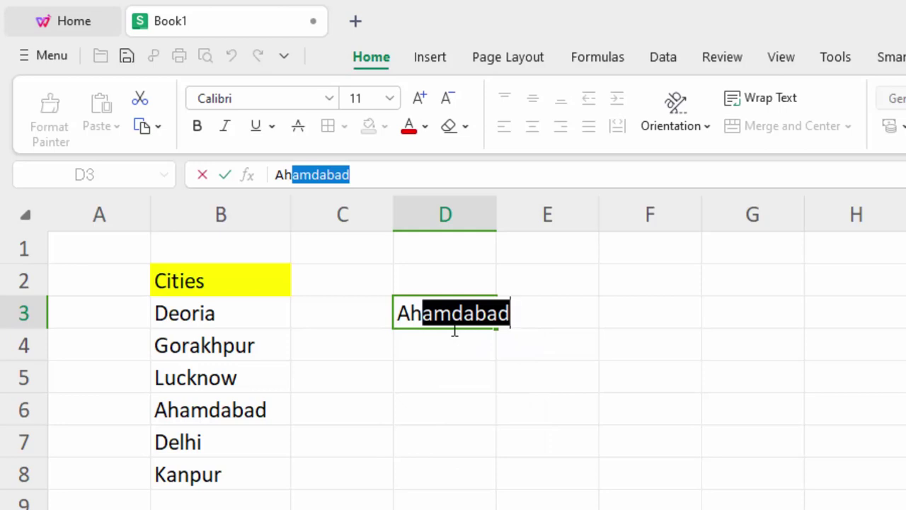
pyautogui.press('BackSpace')
pyautogui.press('BackSpace')
pyautogui.press('BackSpace')
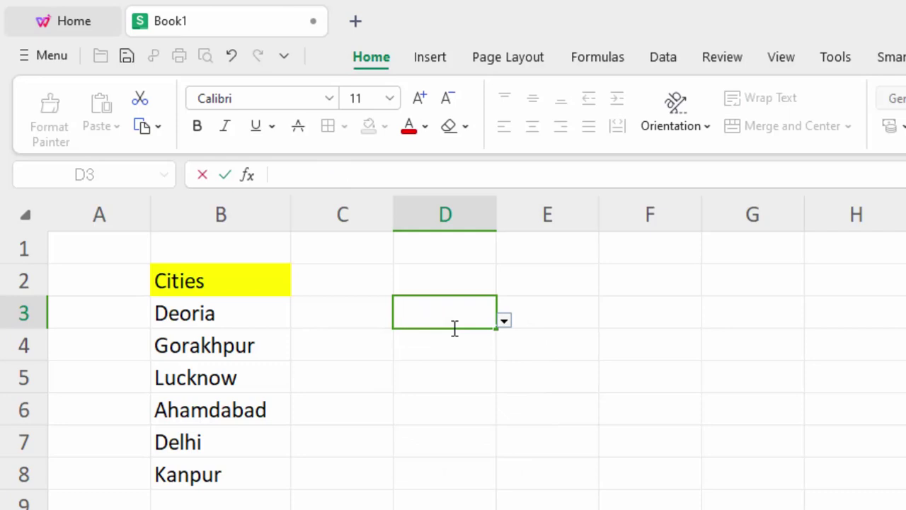
pyautogui.write('D')
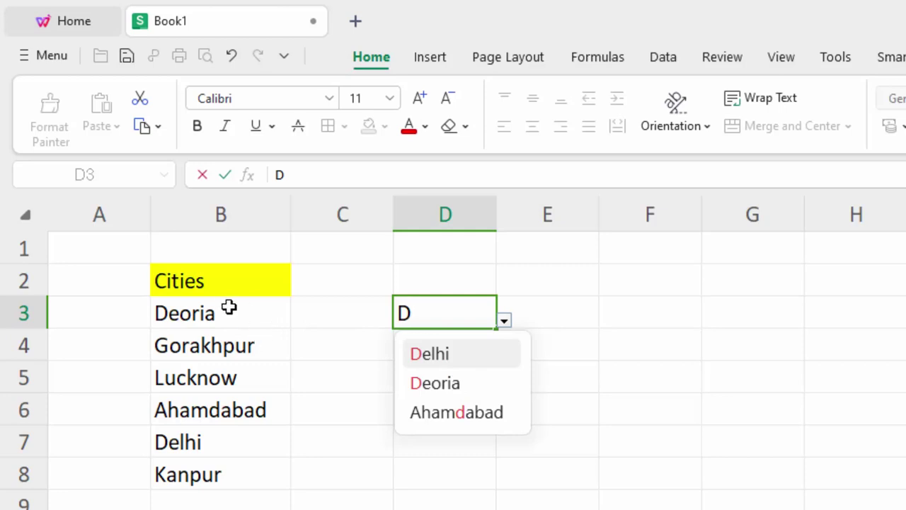
pyautogui.press('Up')
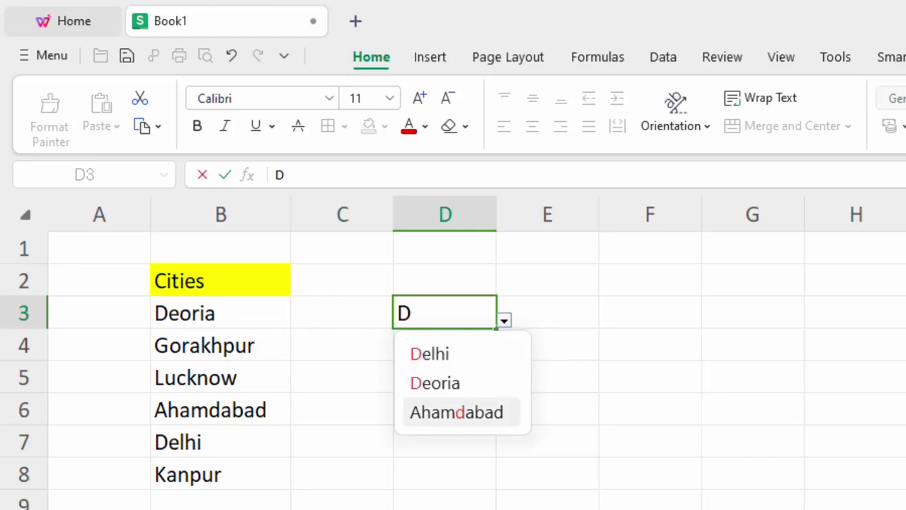
pyautogui.click(196, 502)
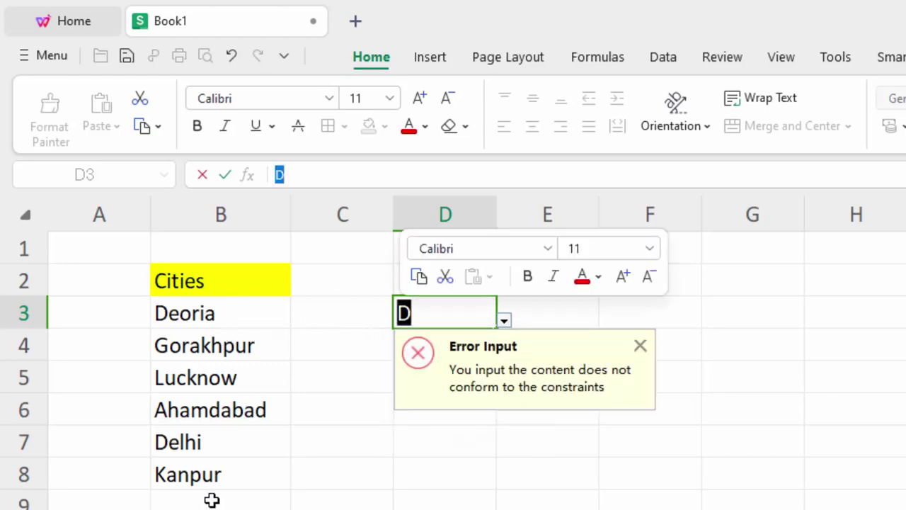
pyautogui.press('BackSpace')
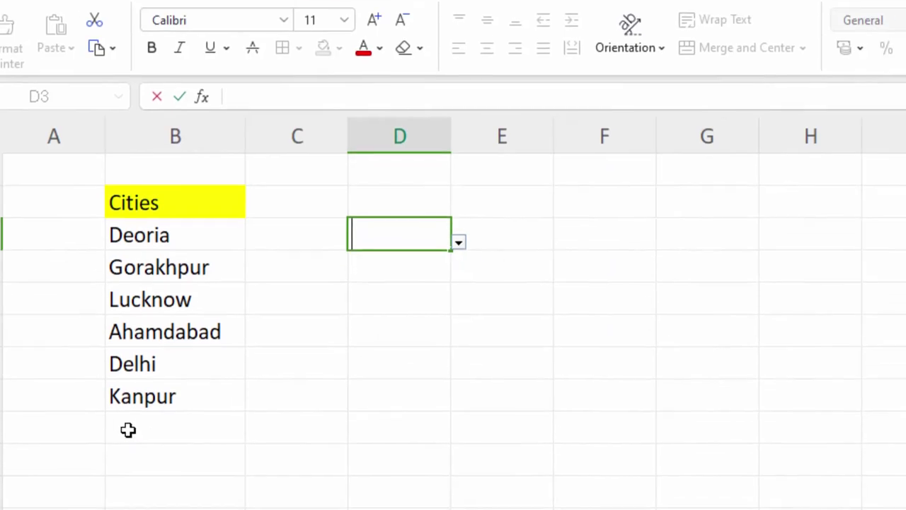
pyautogui.click(127, 430)
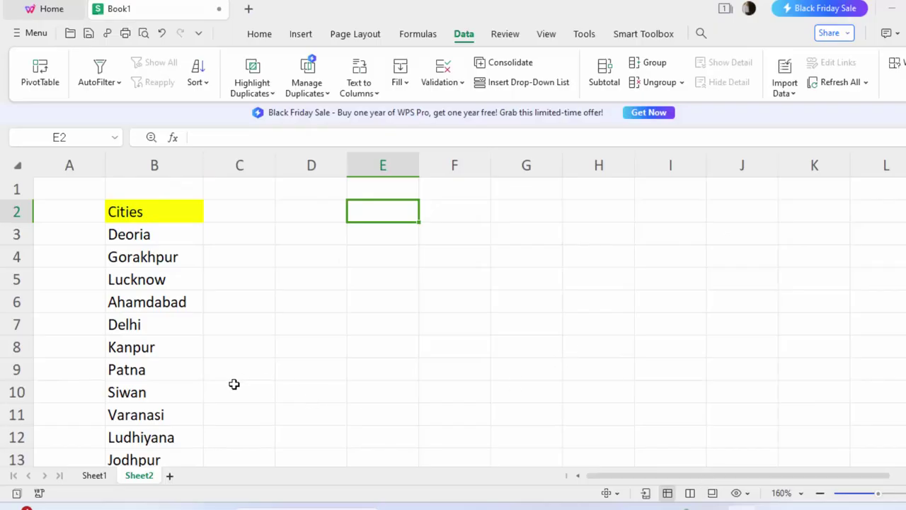
# - Give E2 a List validation drop-down sourced from the city names in =$B$3:$B$15
pyautogui.scroll(-1, 235, 385)
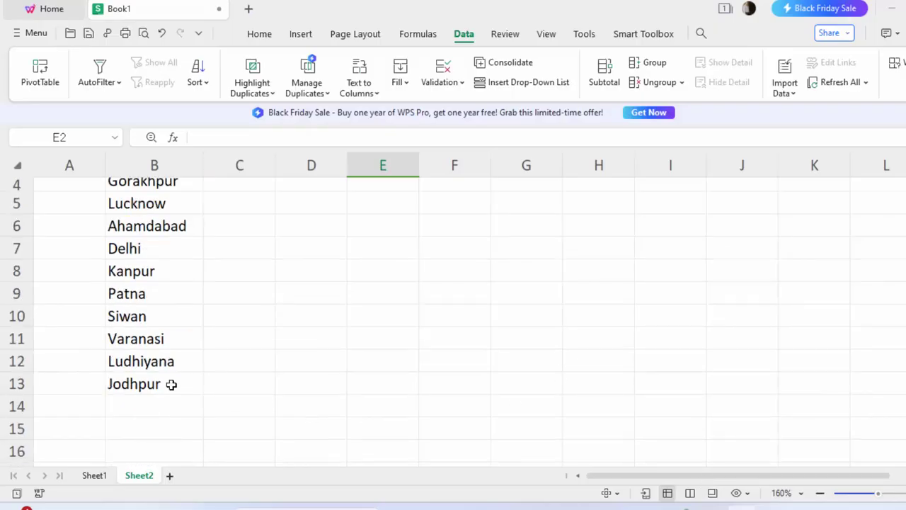
pyautogui.scroll(1, 171, 384)
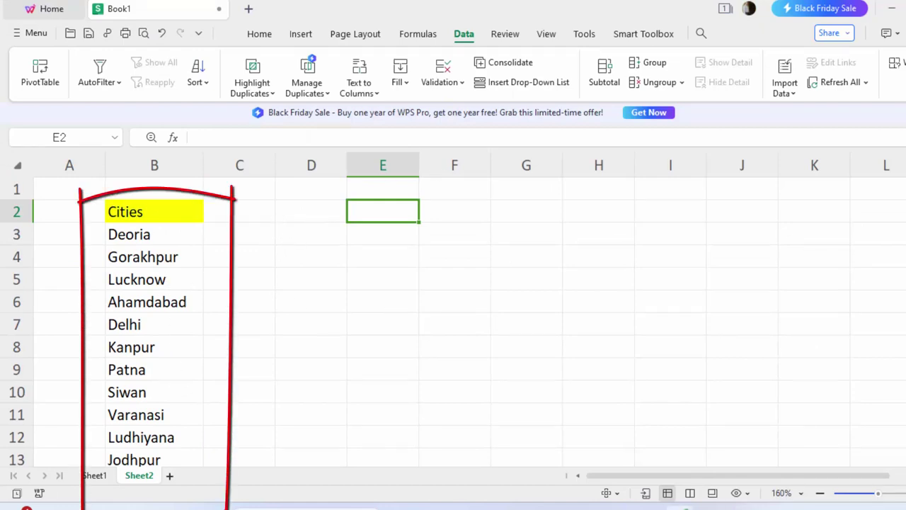
pyautogui.click(453, 83)
pyautogui.click(461, 110)
pyautogui.click(397, 206)
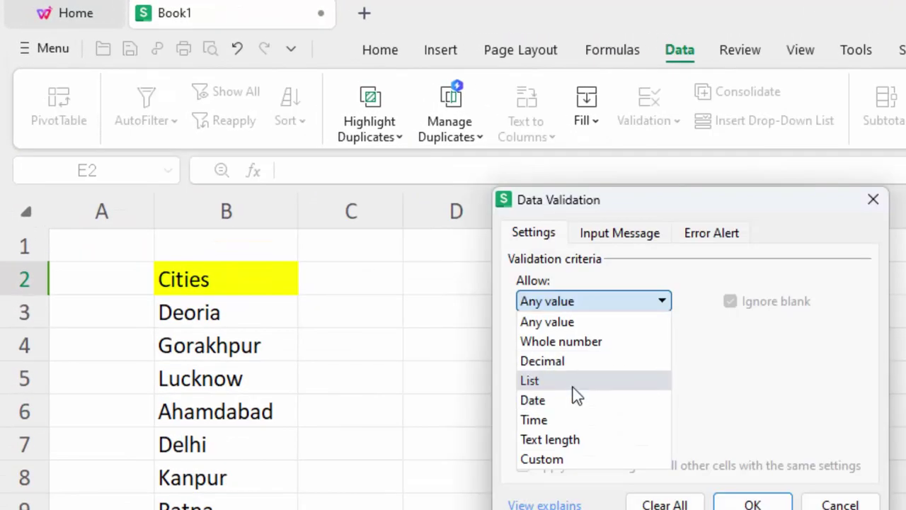
pyautogui.click(570, 382)
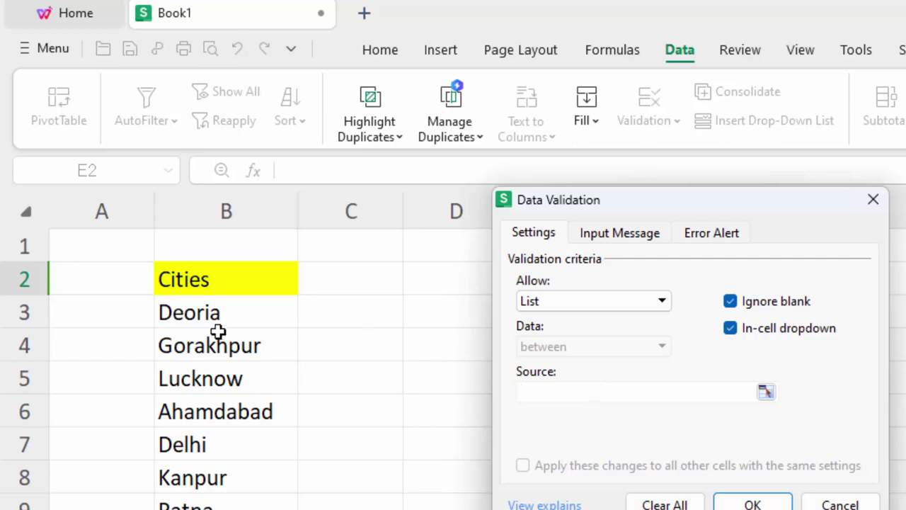
pyautogui.moveTo(227, 315); pyautogui.dragTo(144, 485)
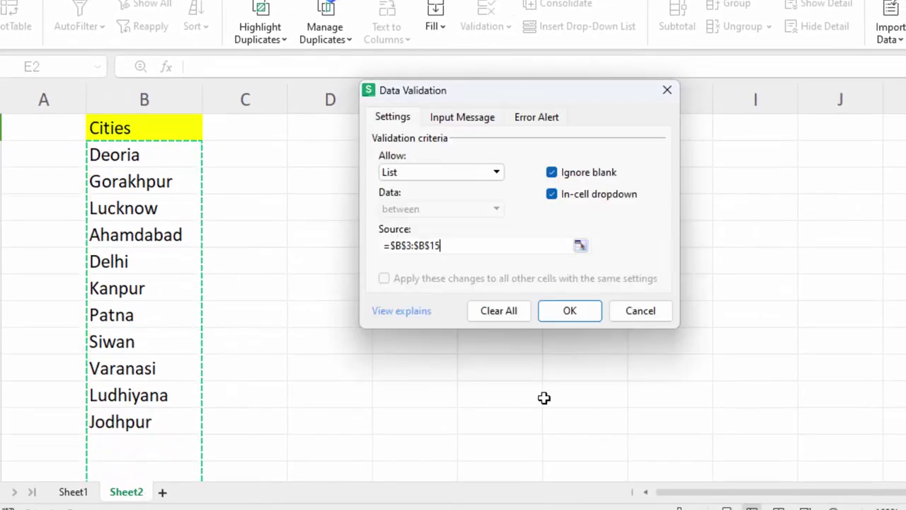
pyautogui.click(579, 320)
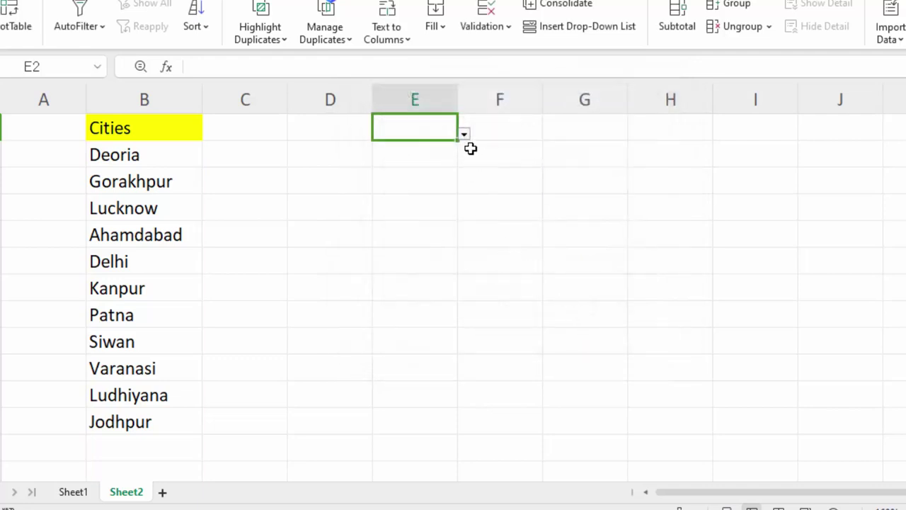
pyautogui.click(464, 134)
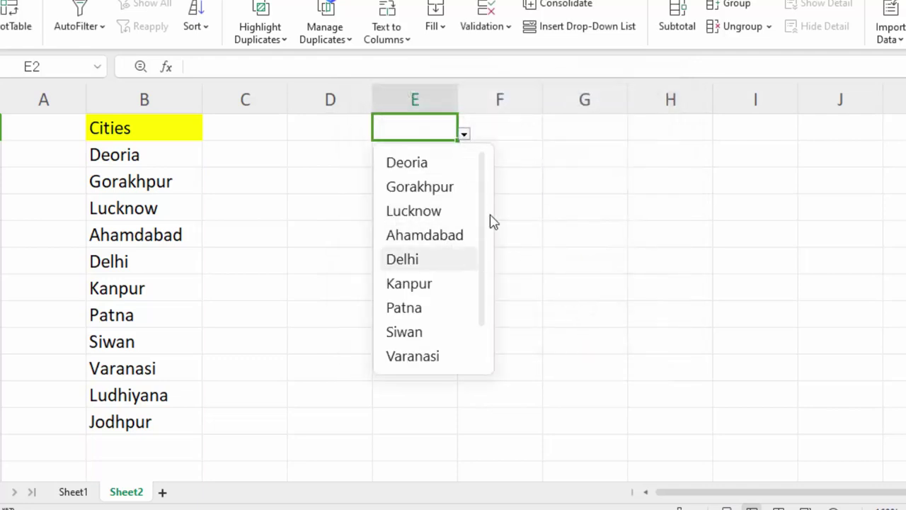
pyautogui.moveTo(486, 229)
pyautogui.mouseDown()
pyautogui.moveTo(485, 310)
pyautogui.moveTo(485, 229)
pyautogui.moveTo(464, 164)
pyautogui.mouseUp()
pyautogui.click(424, 129)
pyautogui.doubleClick(423, 127)
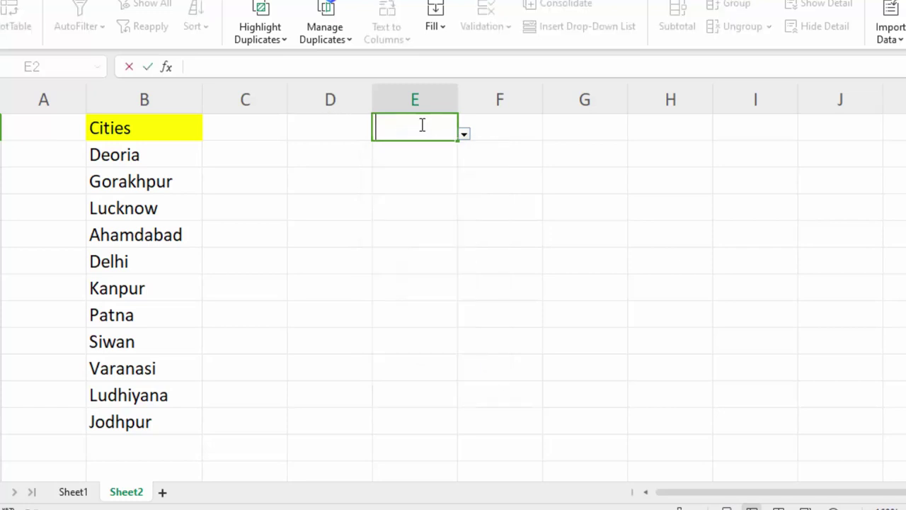
pyautogui.write('D')
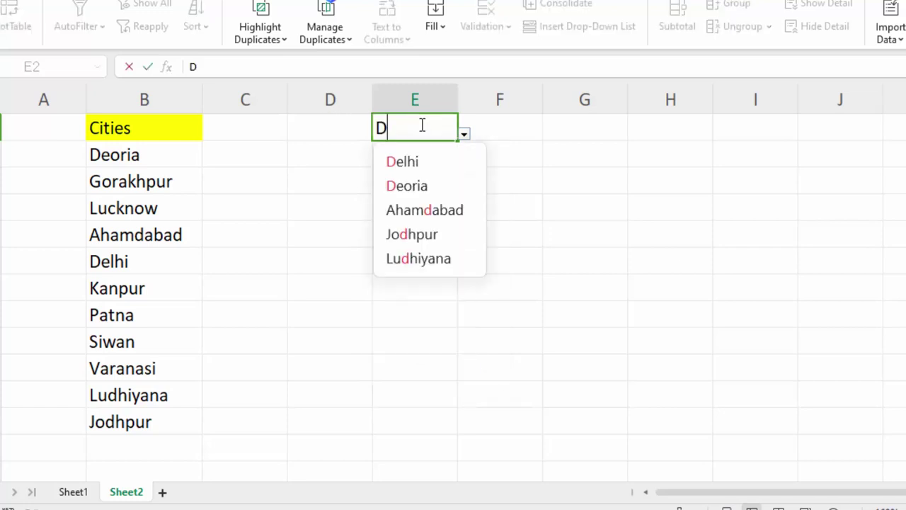
pyautogui.press('BackSpace')
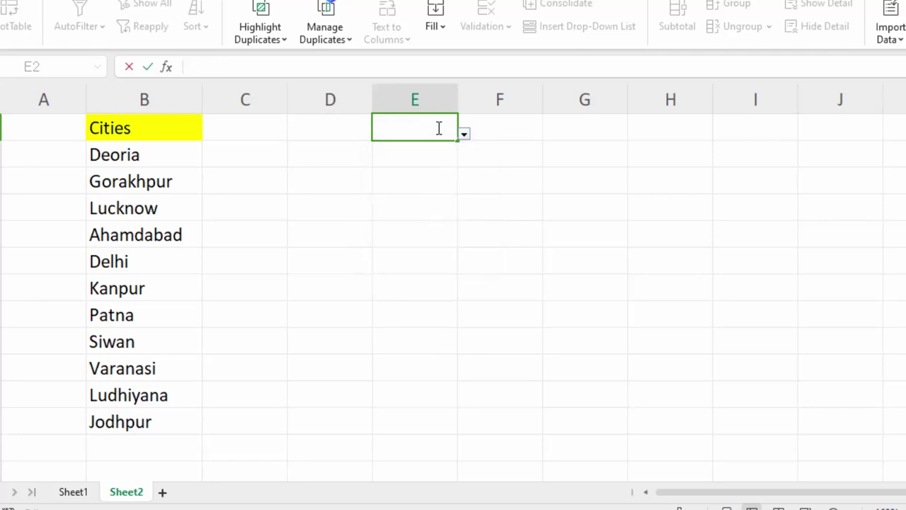
pyautogui.scroll(-1, 347, 307)
pyautogui.click(116, 395)
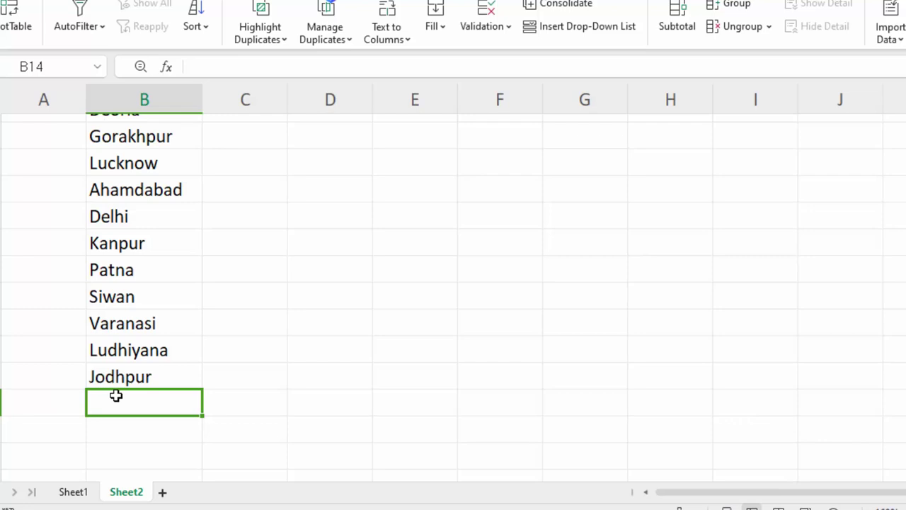
# - Add Kolkata in B14 and Betiya in B15 to the Cities list
pyautogui.write('Kol')
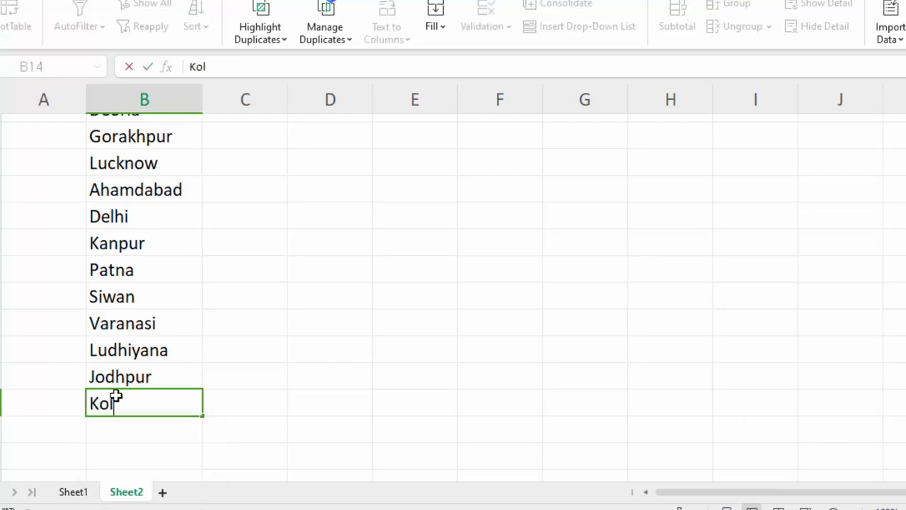
pyautogui.write('kata')
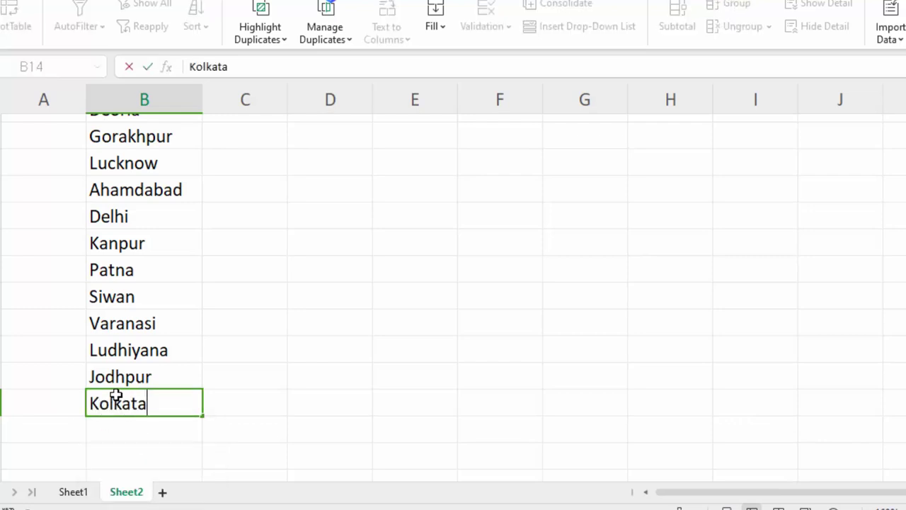
pyautogui.click(132, 429)
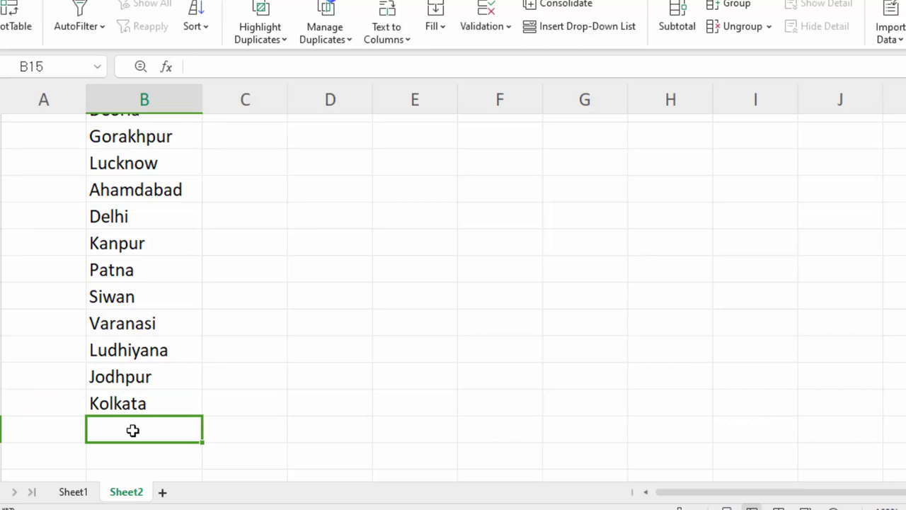
pyautogui.write('Betiya')
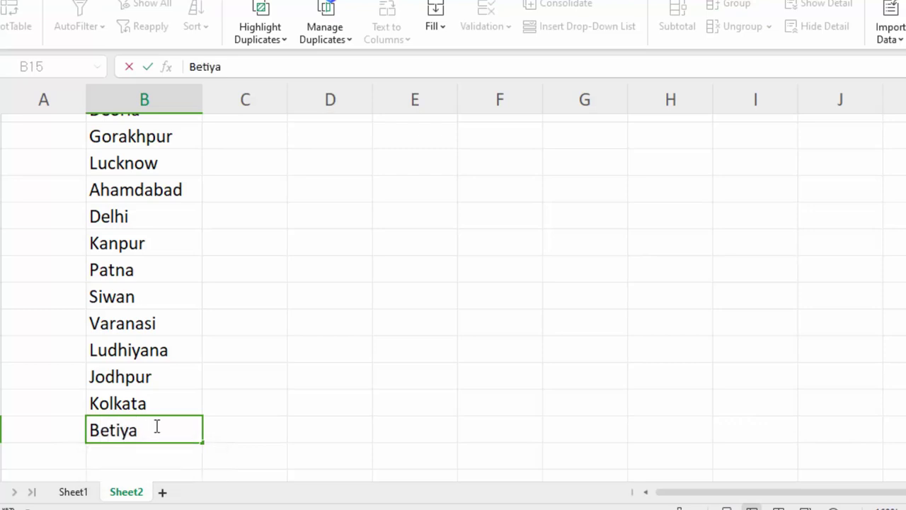
pyautogui.click(205, 409)
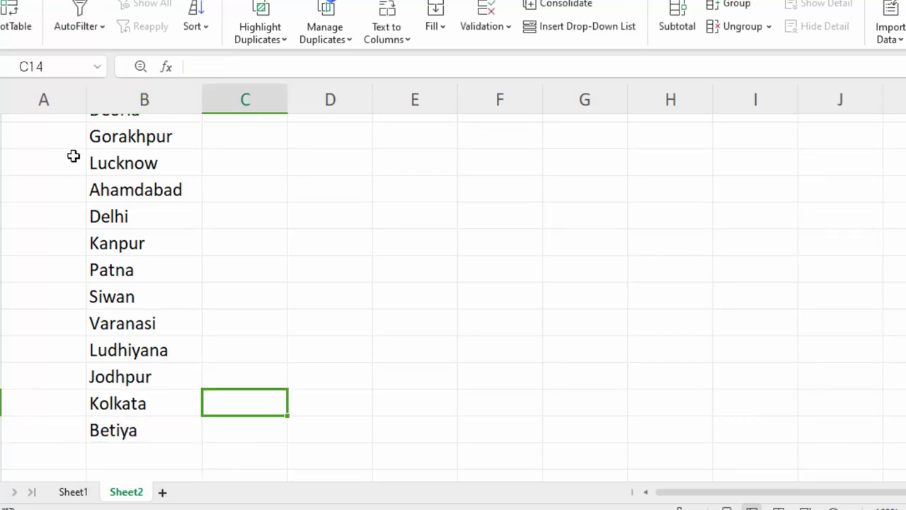
pyautogui.scroll(2, 145, 239)
pyautogui.scroll(1, 145, 239)
# - Open E2's city drop-down and scroll it to confirm Kolkata and Betiya appear
pyautogui.click(354, 151)
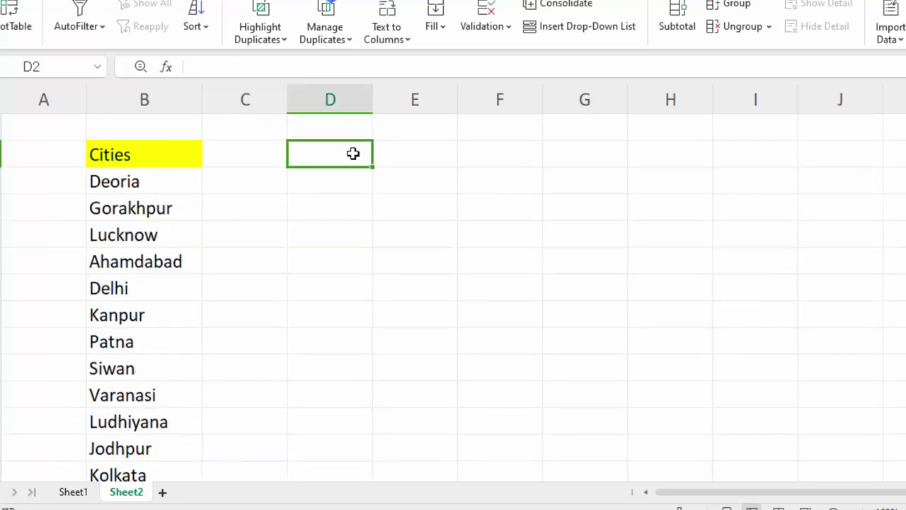
pyautogui.click(397, 160)
pyautogui.click(464, 161)
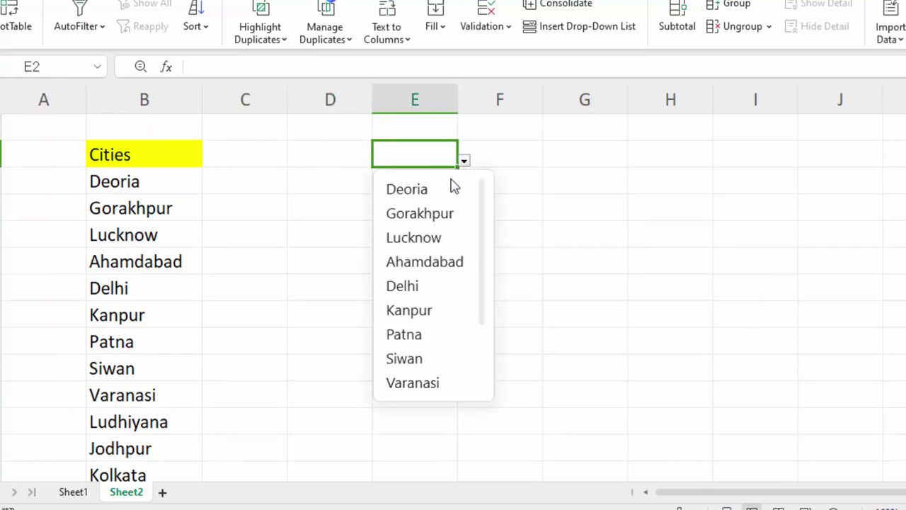
pyautogui.moveTo(484, 255); pyautogui.dragTo(481, 340)
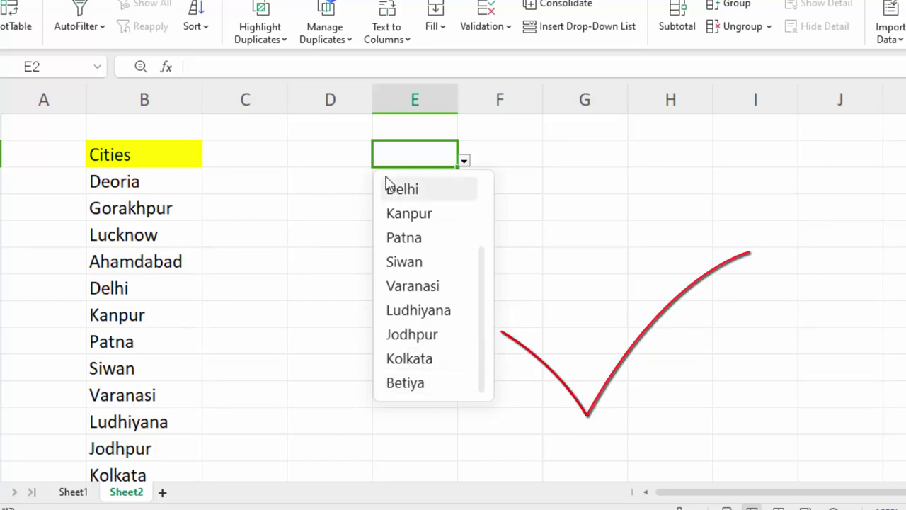
pyautogui.click(402, 158)
# - Type D into E2, then move to the Excel Book2 workbook and select D2
pyautogui.doubleClick(402, 155)
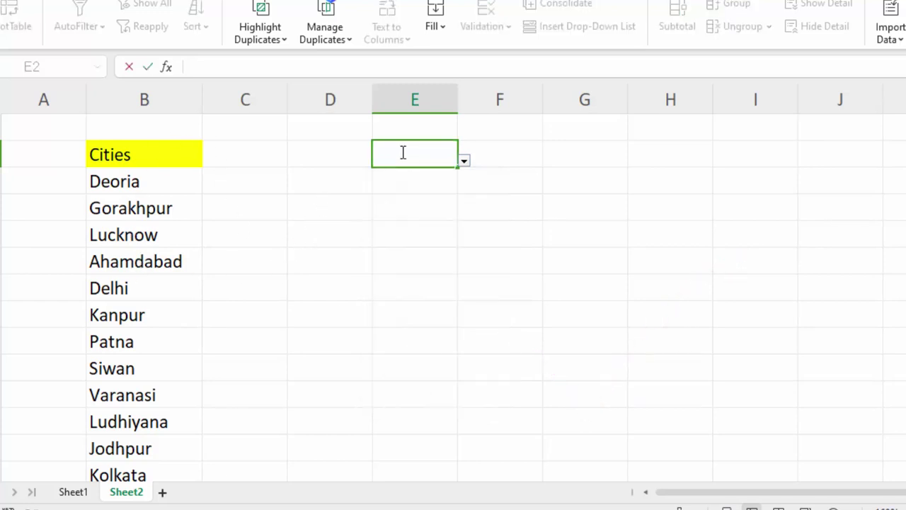
pyautogui.write('D')
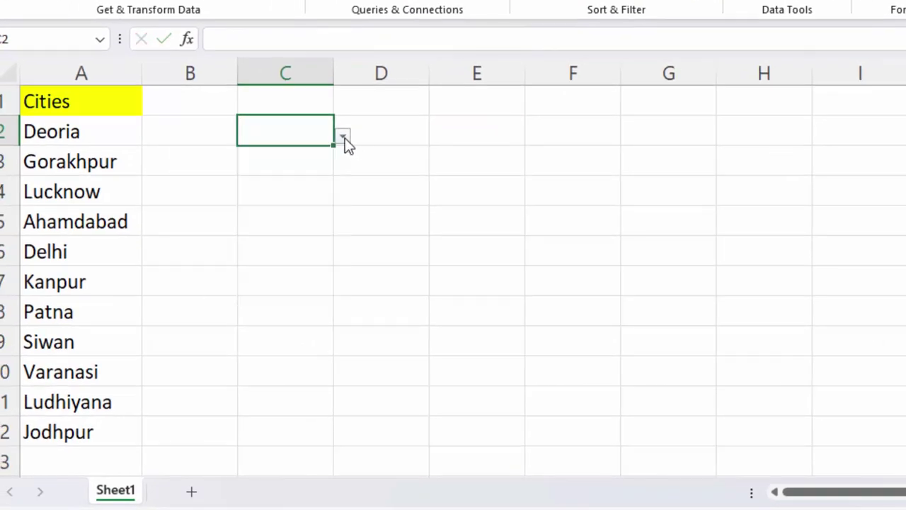
pyautogui.click(529, 134)
pyautogui.click(470, 135)
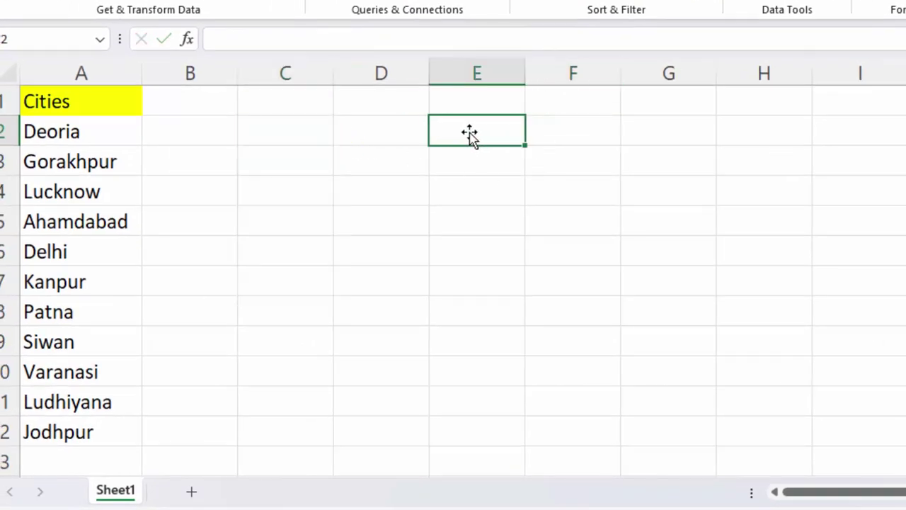
pyautogui.click(380, 134)
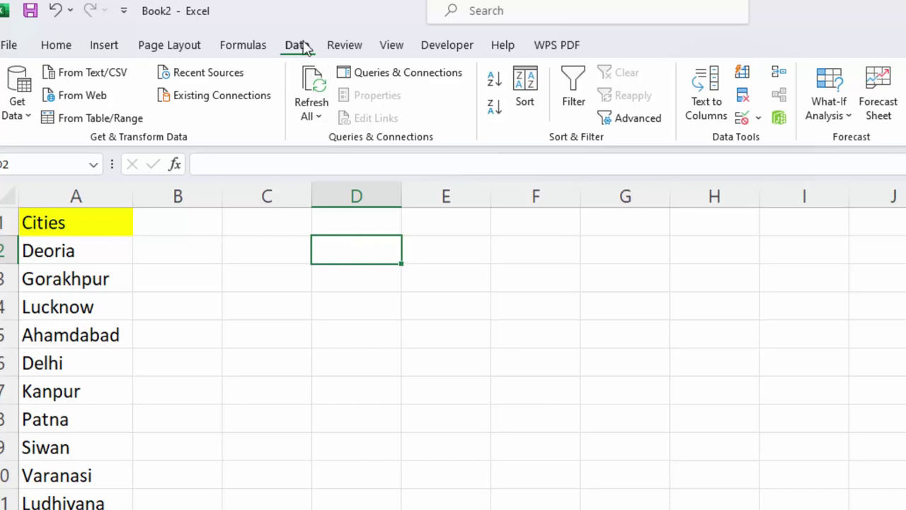
# - Make D2 a List validation drop-down sourced from the cities in A2:A12
pyautogui.click(757, 117)
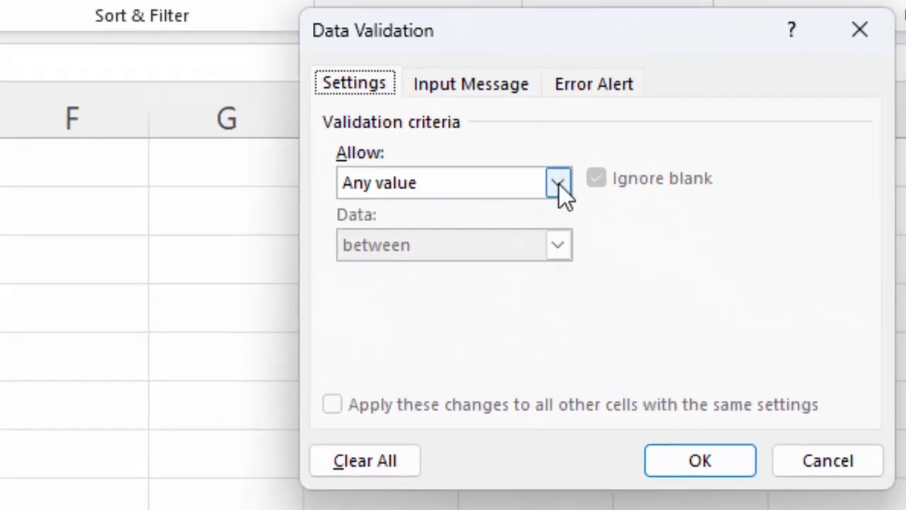
pyautogui.click(557, 182)
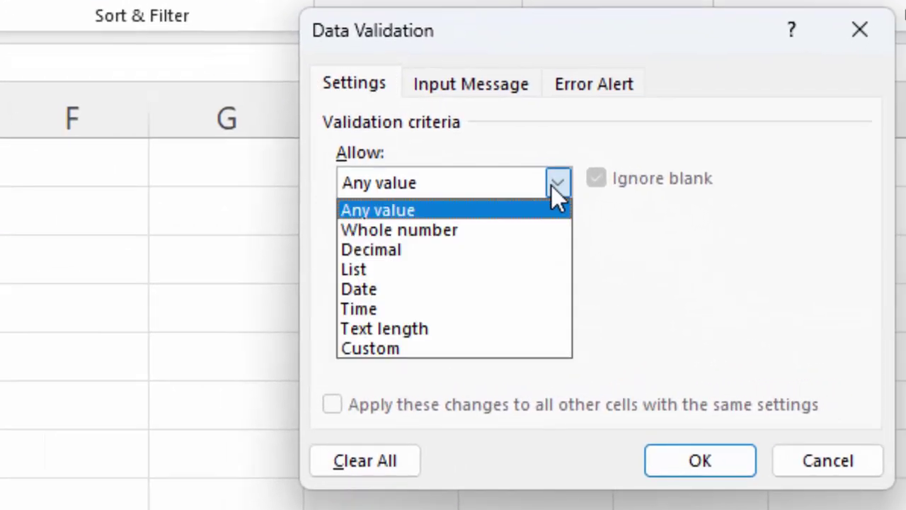
pyautogui.click(446, 269)
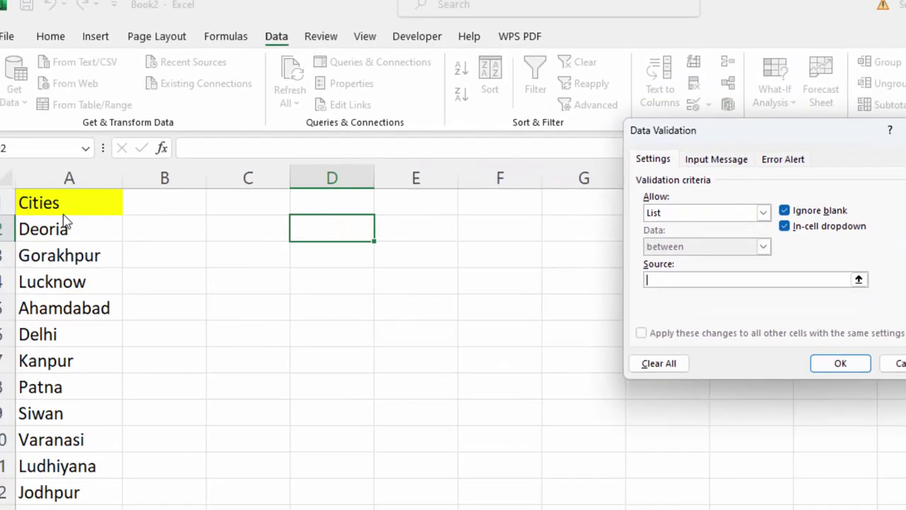
pyautogui.moveTo(69, 234); pyautogui.dragTo(66, 488)
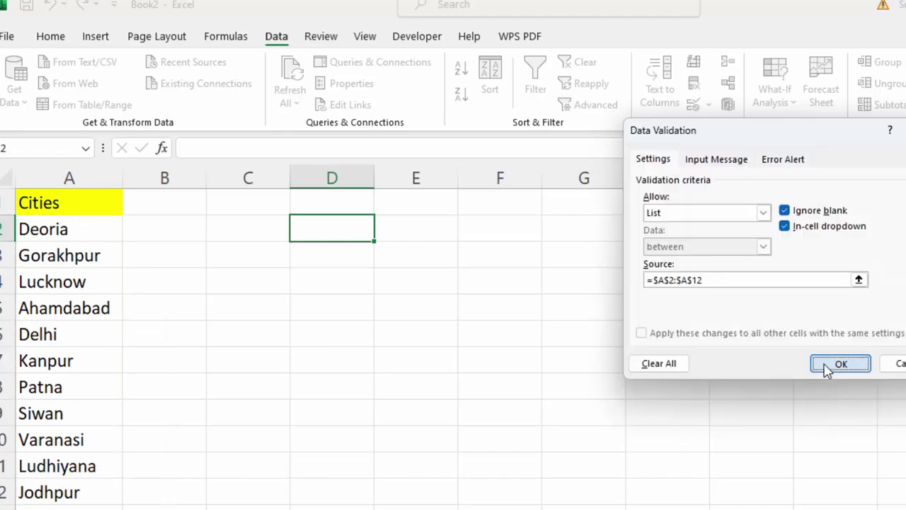
pyautogui.click(826, 368)
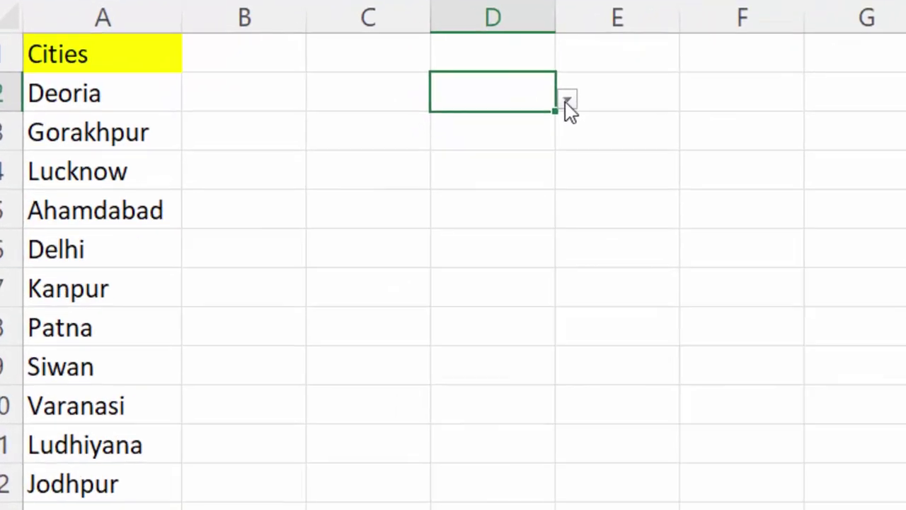
# - Type Deo, then J, then K in D2 to see matching city suggestions like Kanpur and Kolkata
pyautogui.click(468, 171)
pyautogui.click(404, 174)
pyautogui.doubleClick(500, 85)
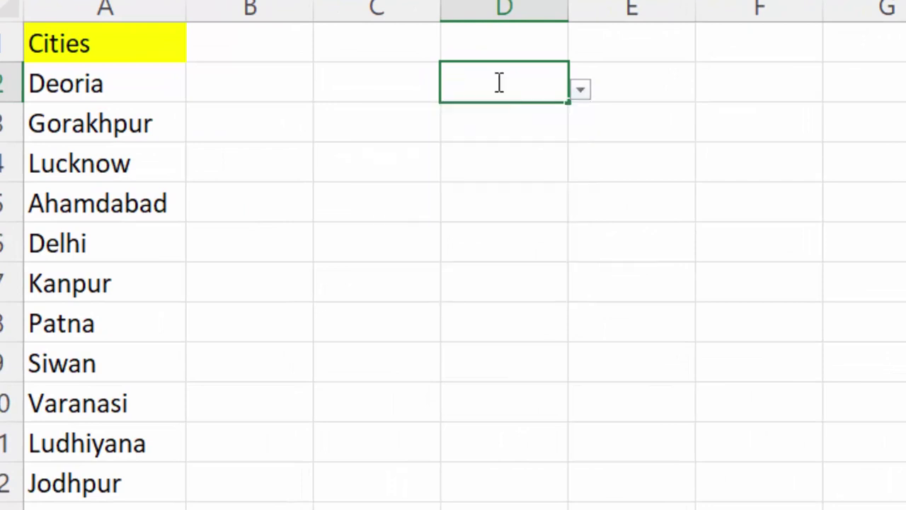
pyautogui.write('D')
pyautogui.write('eo')
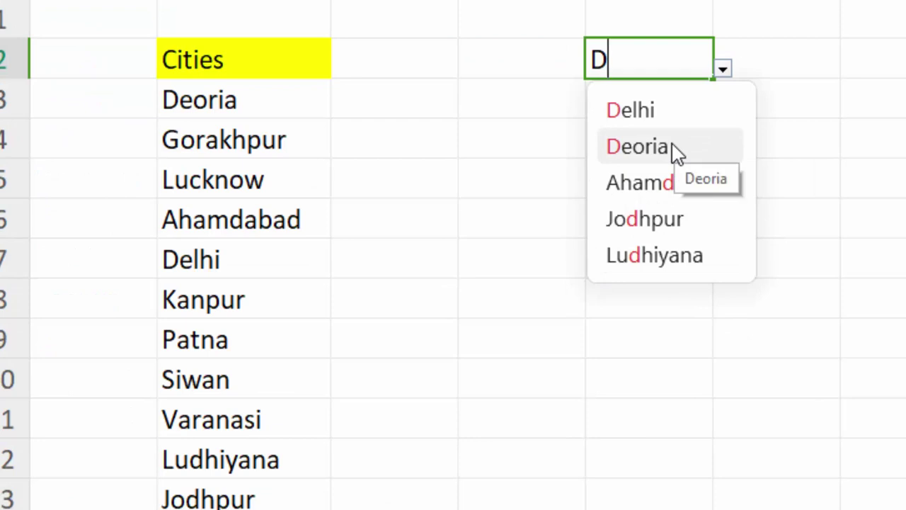
pyautogui.press('BackSpace')
pyautogui.write('J')
pyautogui.press('BackSpace')
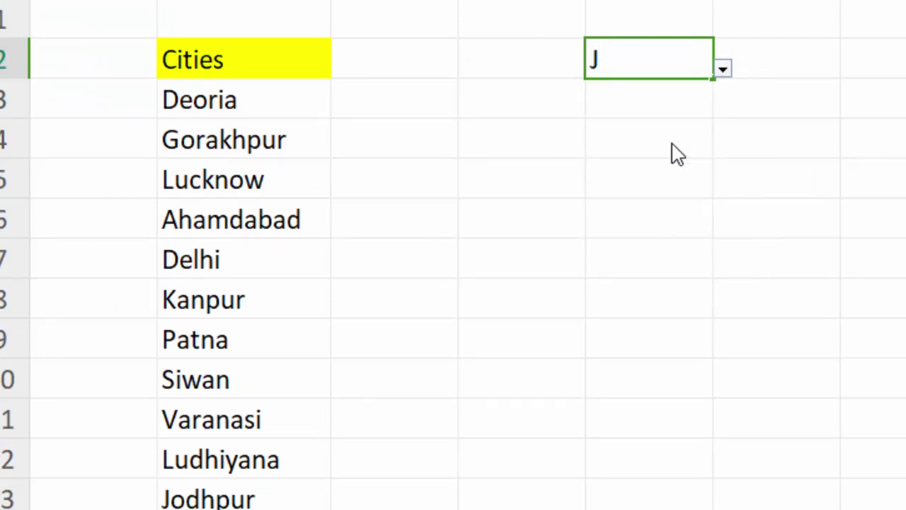
pyautogui.press('BackSpace')
pyautogui.write('K')
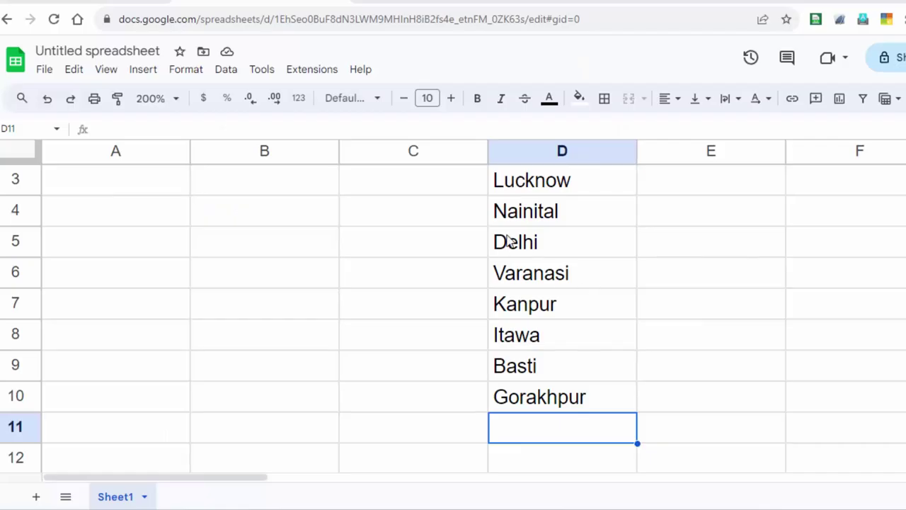
# - Make the Name of Cities list in D1:D10 bold
pyautogui.click(538, 245)
pyautogui.scroll(1, 590, 303)
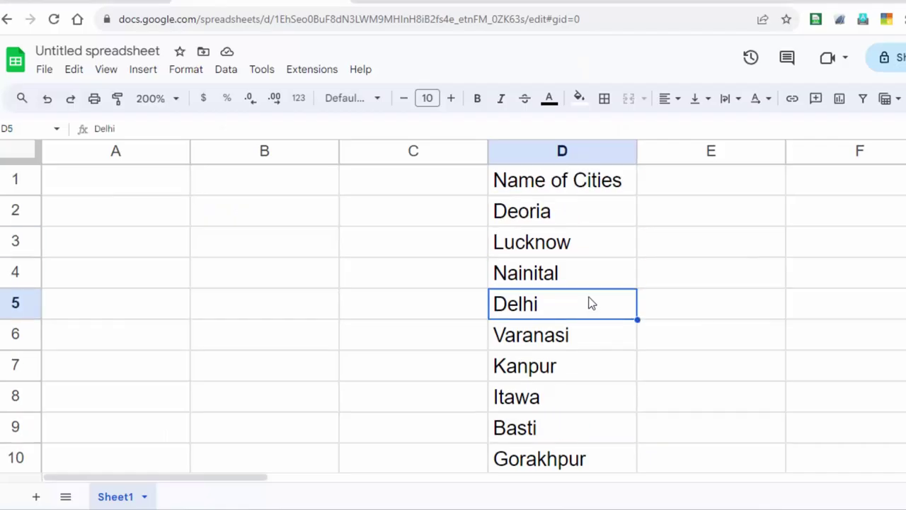
pyautogui.click(581, 181)
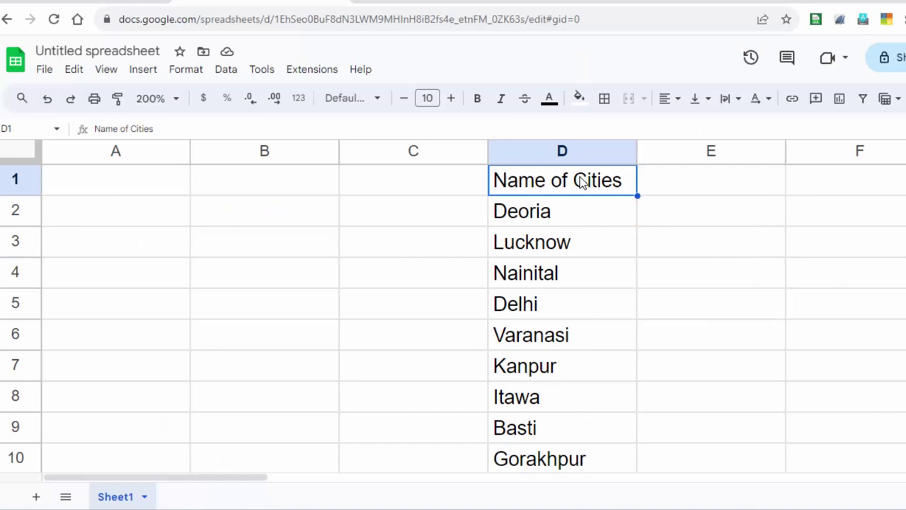
pyautogui.moveTo(568, 190); pyautogui.dragTo(562, 459)
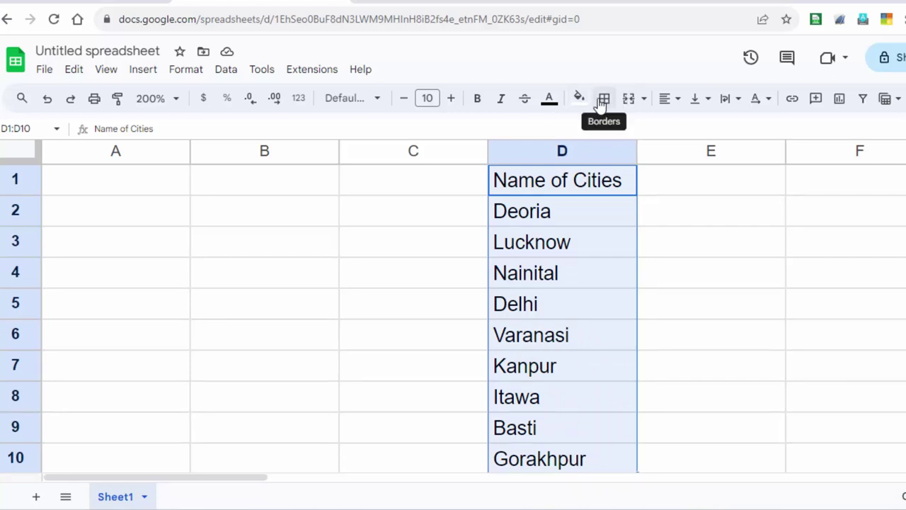
pyautogui.click(475, 103)
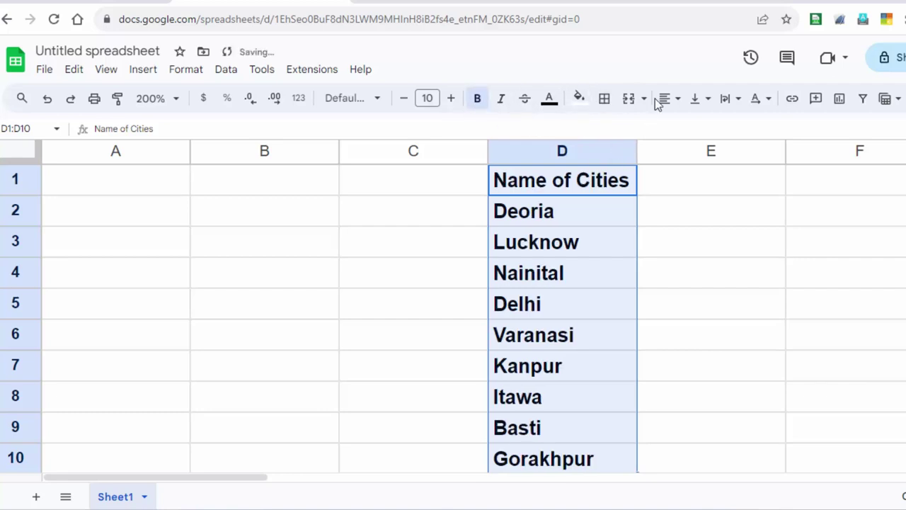
# - Put red borders around every cell of D1:D10
pyautogui.click(606, 101)
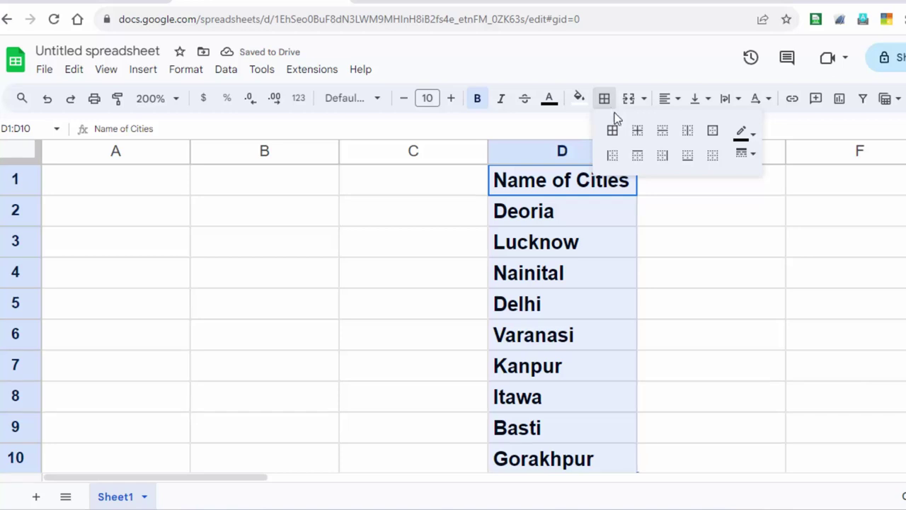
pyautogui.click(613, 132)
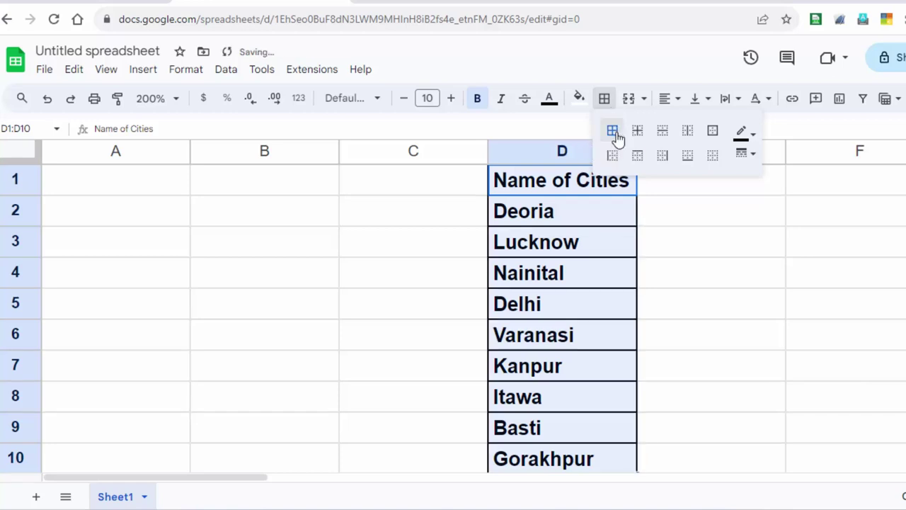
pyautogui.click(745, 134)
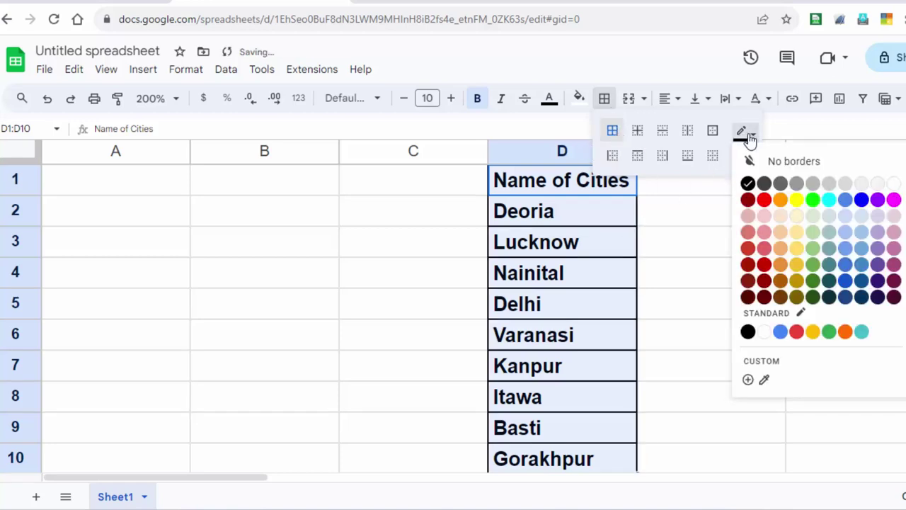
pyautogui.click(764, 201)
pyautogui.click(727, 256)
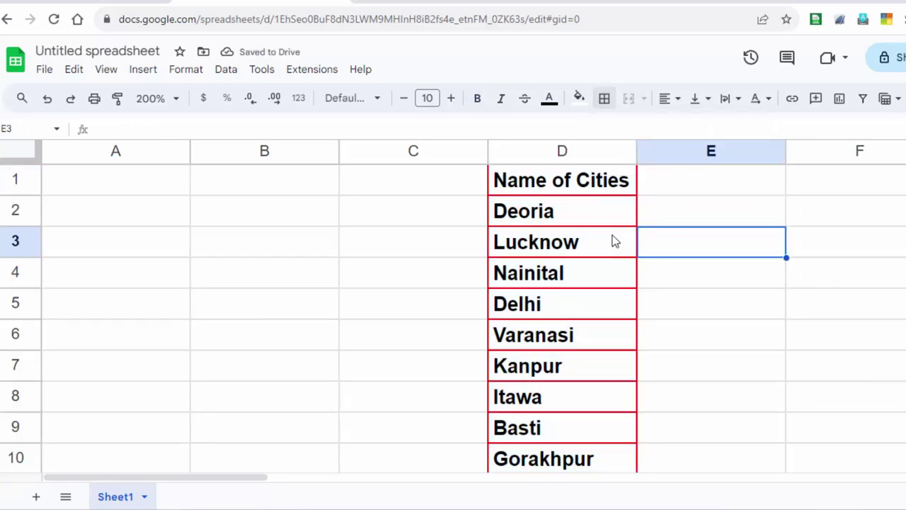
pyautogui.scroll(-1, 587, 360)
pyautogui.scroll(1, 587, 360)
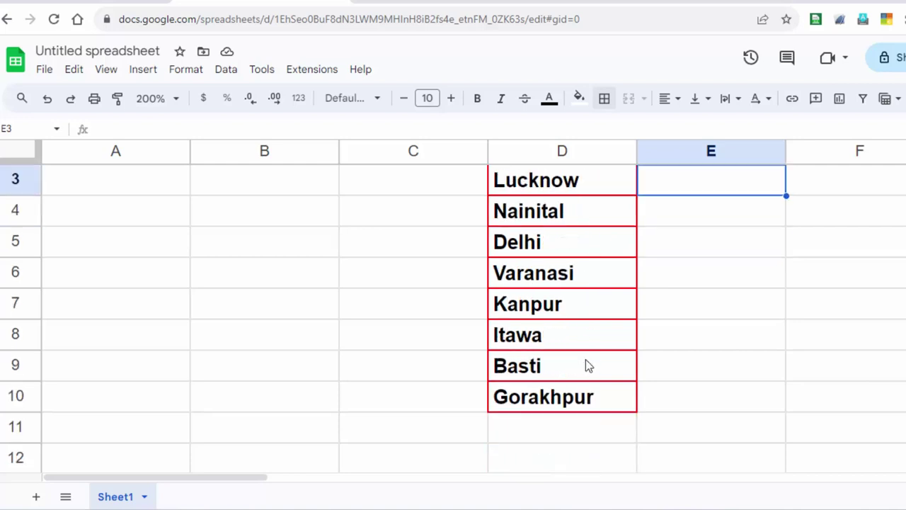
pyautogui.scroll(1, 585, 358)
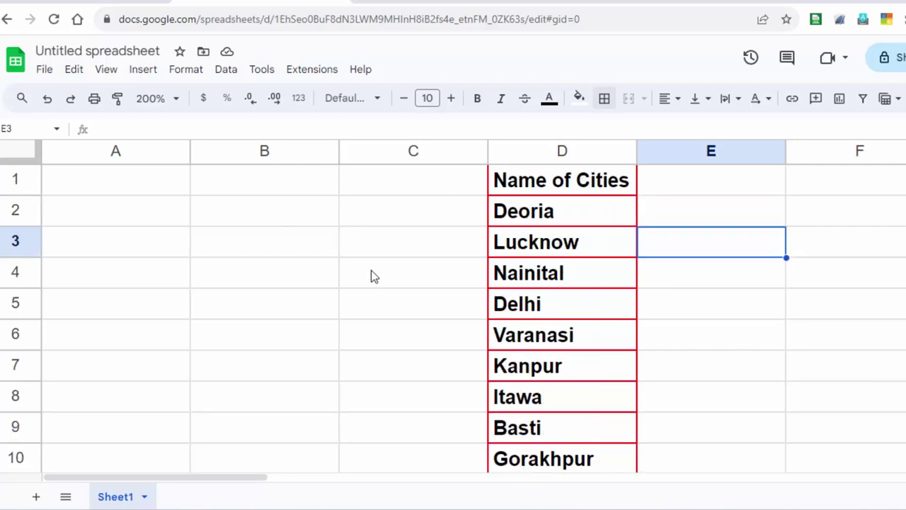
# - Add a new data validation rule on B2 with Dropdown (from a range) criteria
pyautogui.click(218, 214)
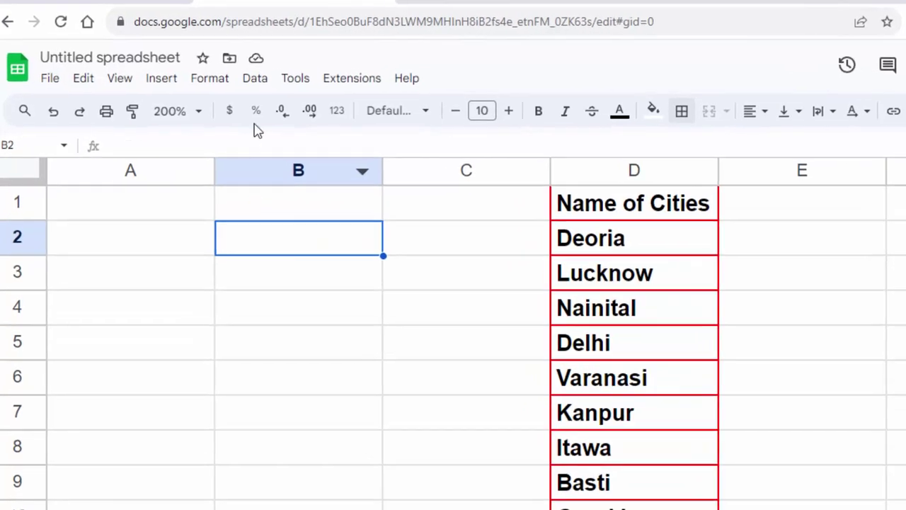
pyautogui.click(226, 69)
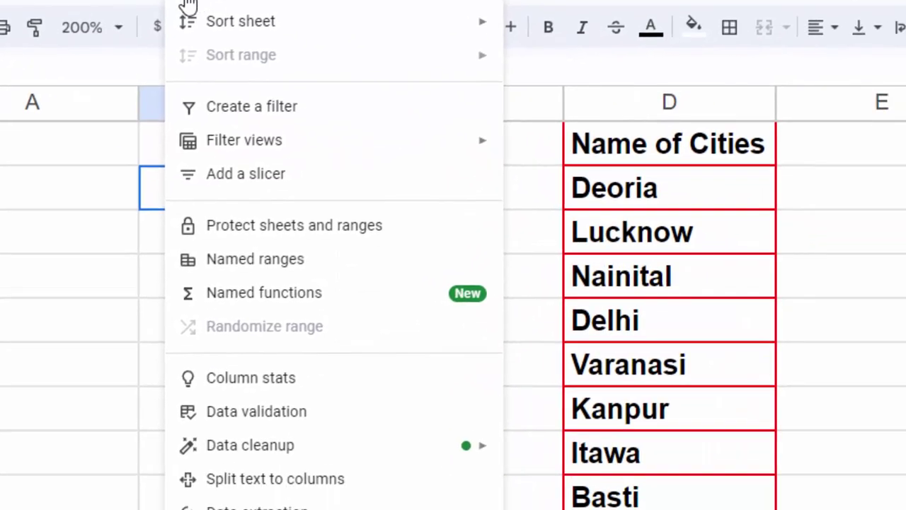
pyautogui.click(373, 421)
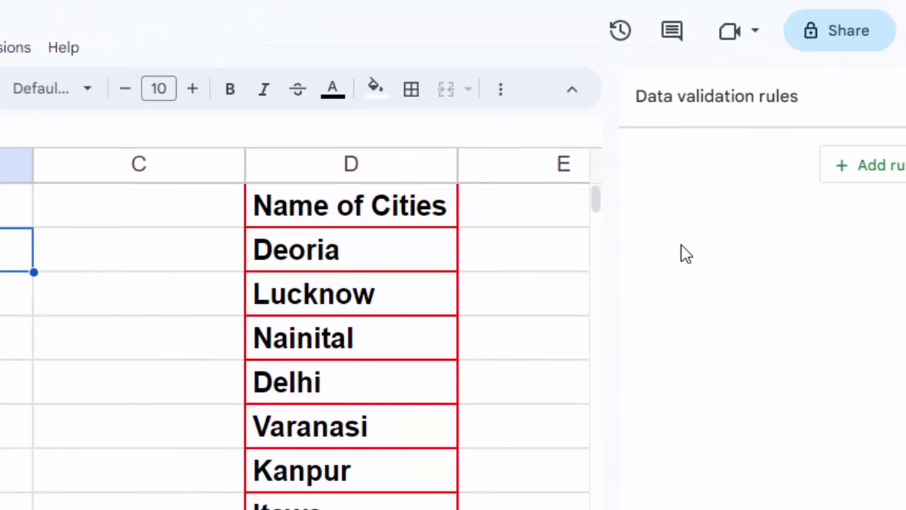
pyautogui.click(799, 181)
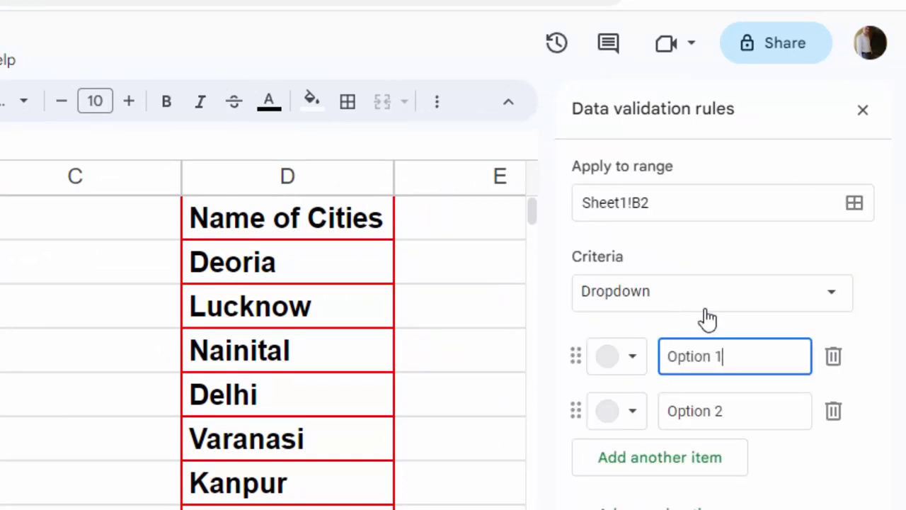
pyautogui.click(706, 301)
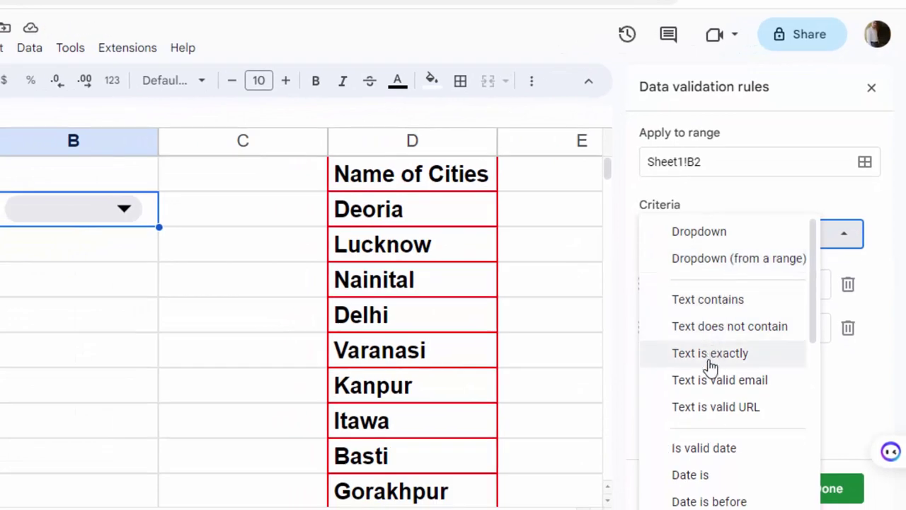
pyautogui.click(754, 261)
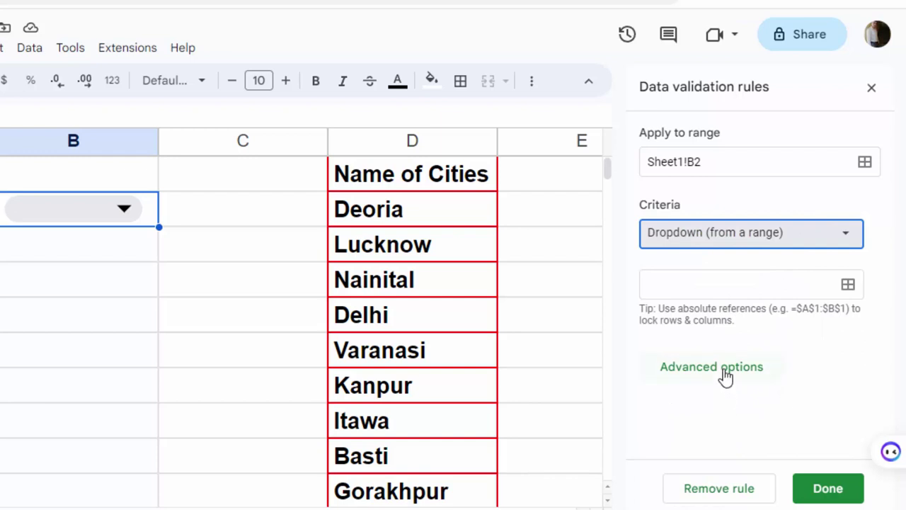
# - Set the dropdown source to D2:D10 and open B2's list to check the cities
pyautogui.click(725, 285)
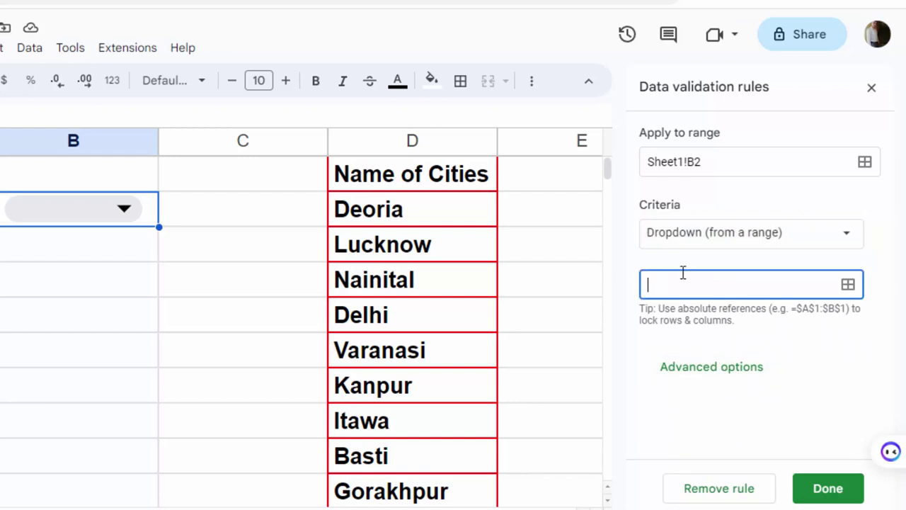
pyautogui.click(406, 212)
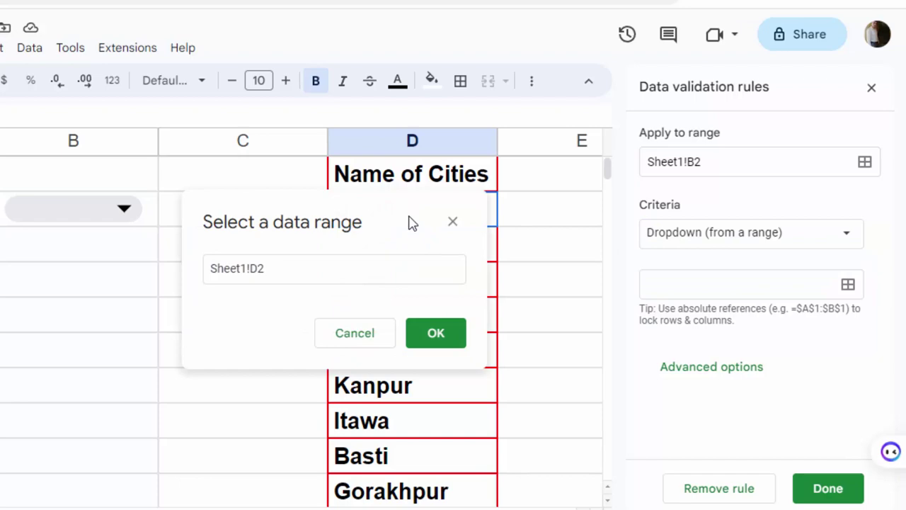
pyautogui.moveTo(413, 224)
pyautogui.mouseDown()
pyautogui.moveTo(372, 381)
pyautogui.moveTo(394, 418)
pyautogui.moveTo(449, 429)
pyautogui.moveTo(464, 481)
pyautogui.moveTo(486, 309)
pyautogui.moveTo(473, 163)
pyautogui.moveTo(475, 273)
pyautogui.moveTo(486, 284)
pyautogui.mouseUp()
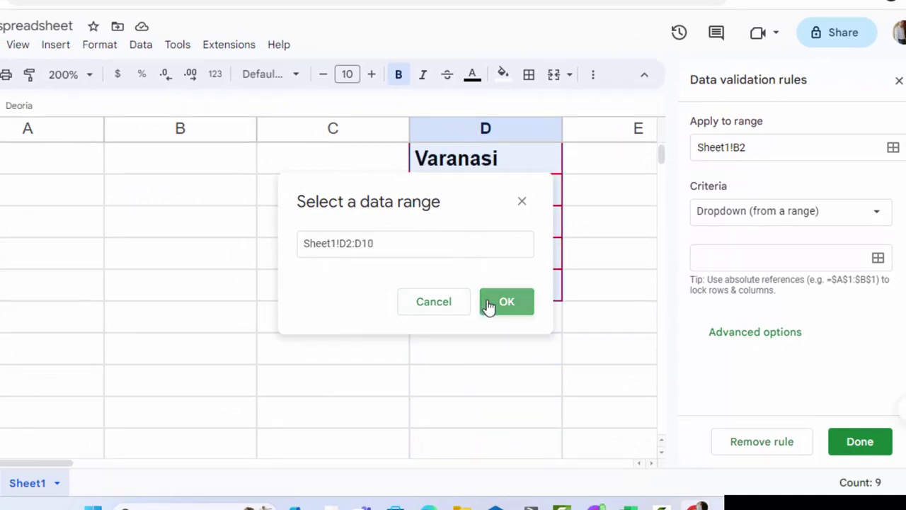
pyautogui.click(489, 308)
pyautogui.scroll(1, 485, 307)
pyautogui.scroll(4, 485, 307)
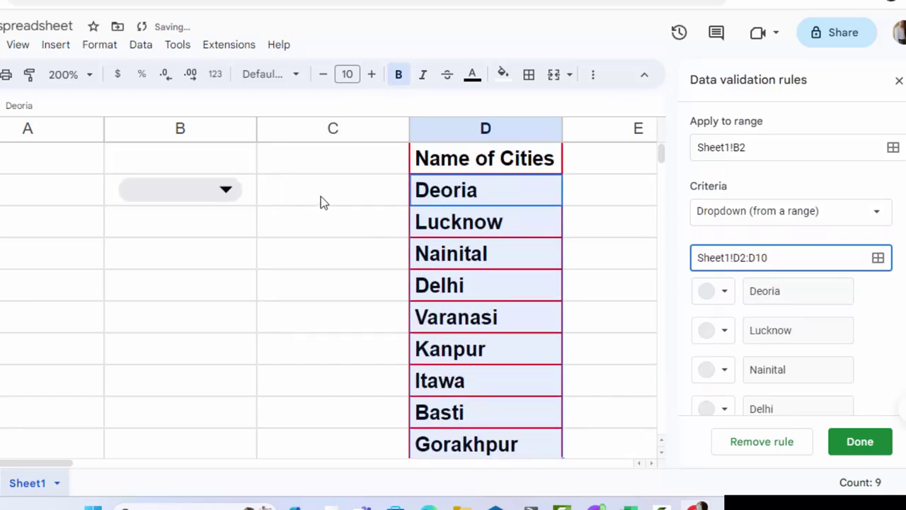
pyautogui.click(223, 191)
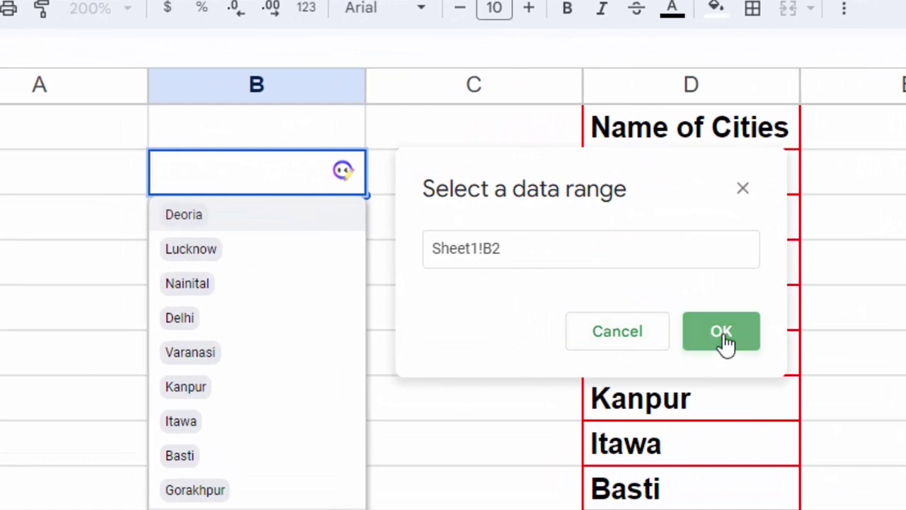
pyautogui.click(721, 338)
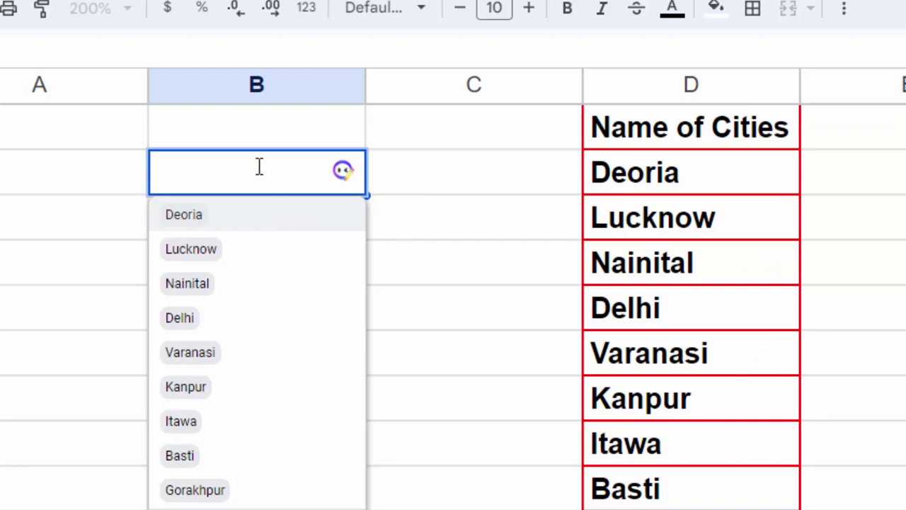
pyautogui.write('D')
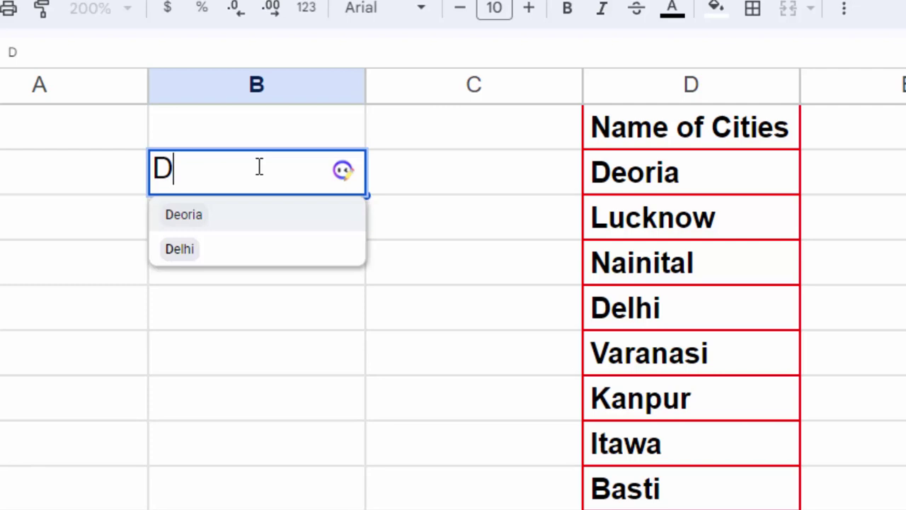
pyautogui.write('e')
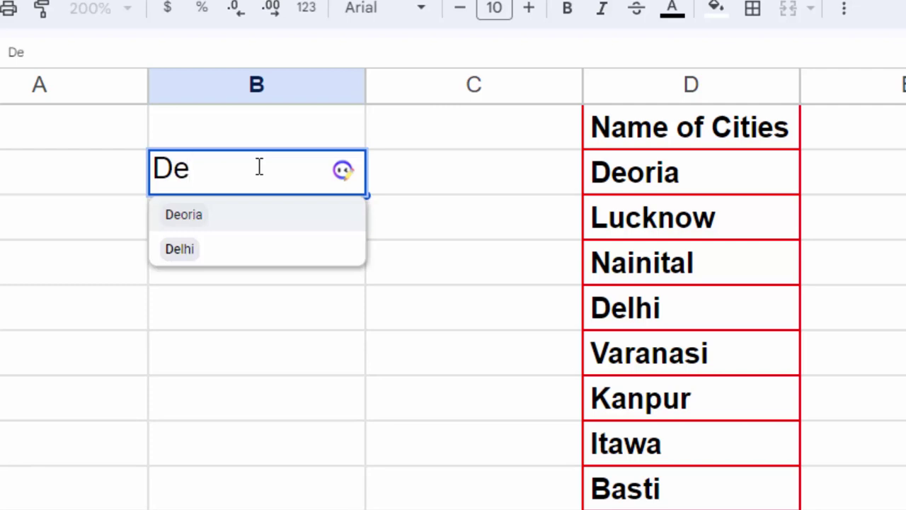
pyautogui.press('BackSpace')
pyautogui.press('BackSpace')
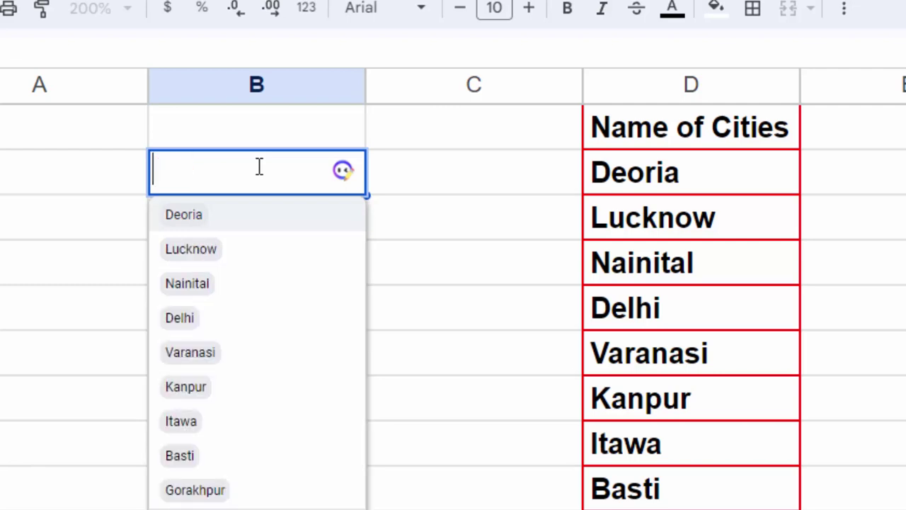
pyautogui.write('L')
pyautogui.press('BackSpace')
pyautogui.write('V')
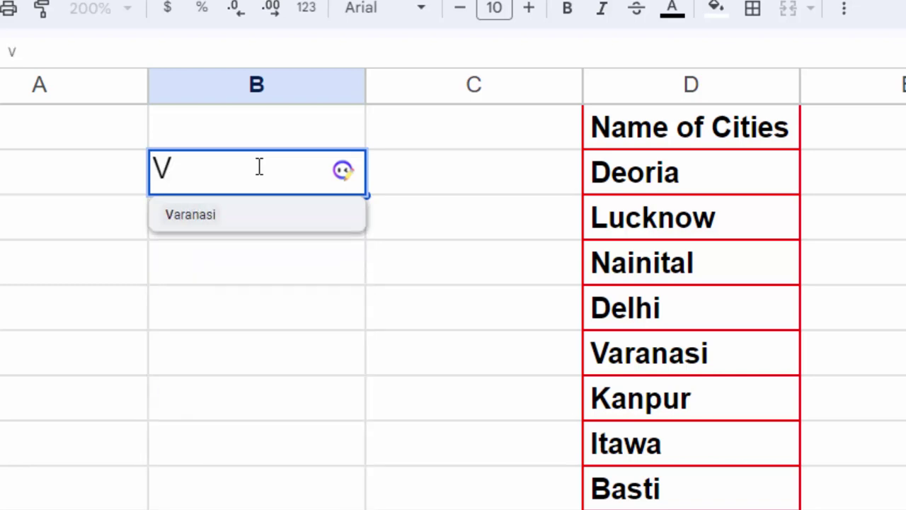
pyautogui.press('BackSpace')
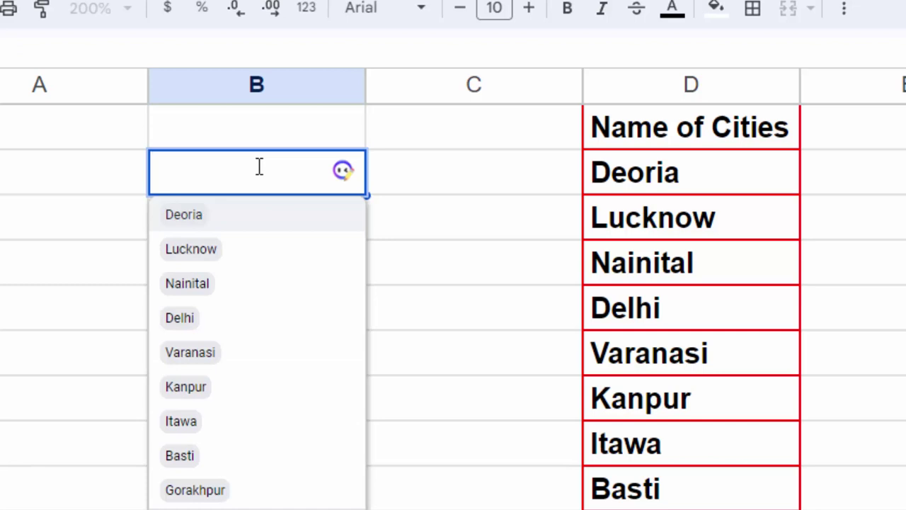
pyautogui.write('G')
pyautogui.press('BackSpace')
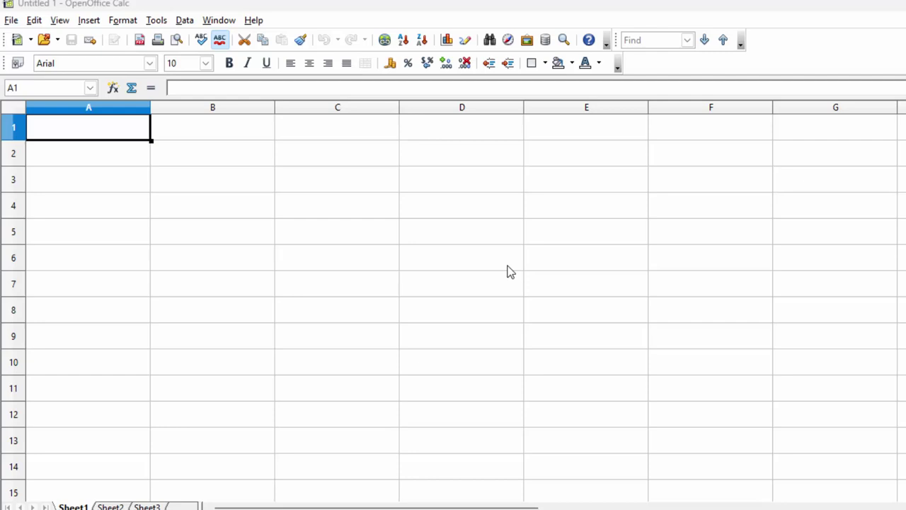
# - Zoom in on the empty Sheet1 grid of the new Untitled 1 spreadsheet
pyautogui.scroll(3, 607, 322)
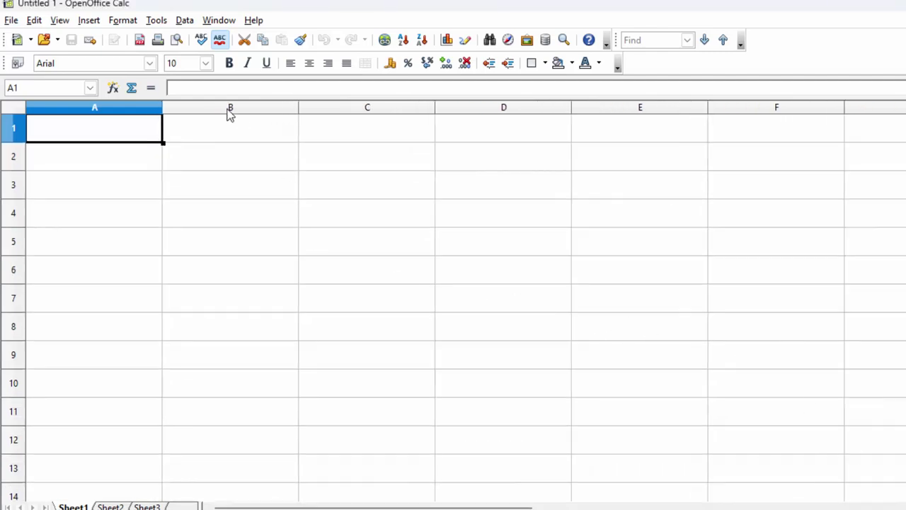
# - Enter the Country heading in B2 with India, Pakistan, US and China below it
pyautogui.click(229, 153)
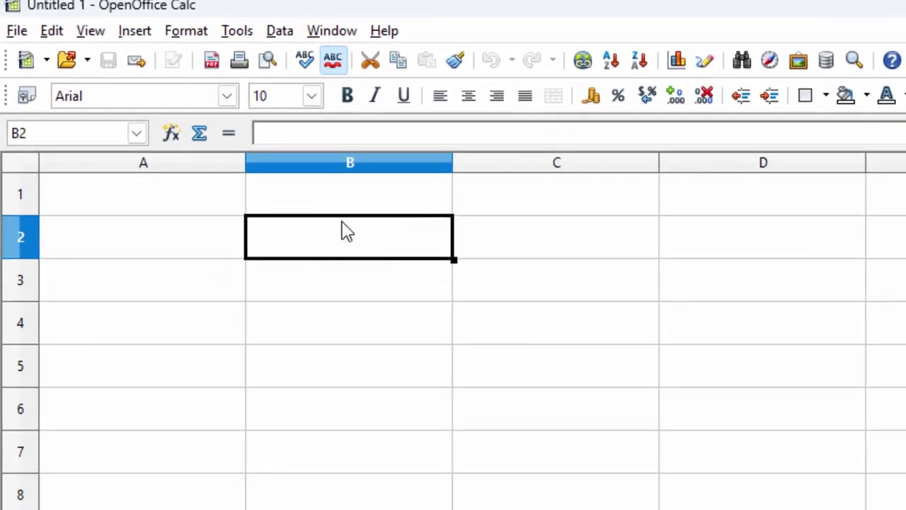
pyautogui.write('Coun')
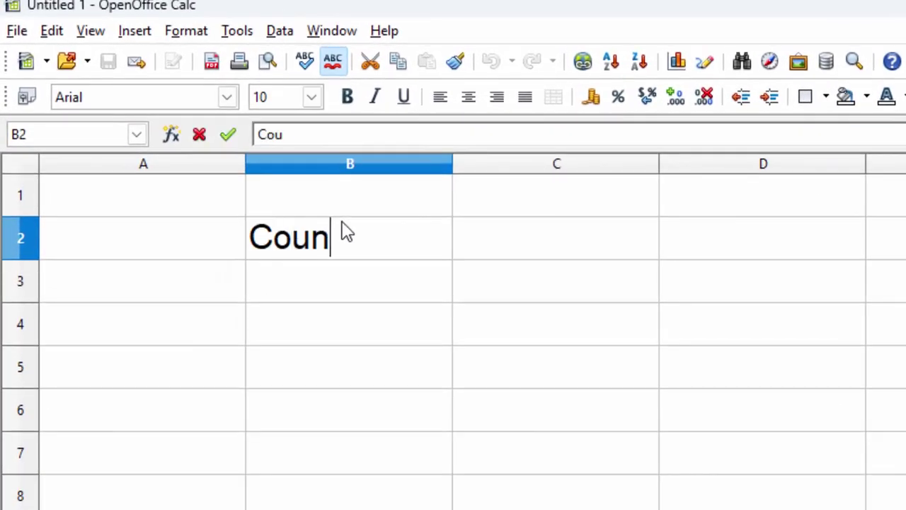
pyautogui.write('try')
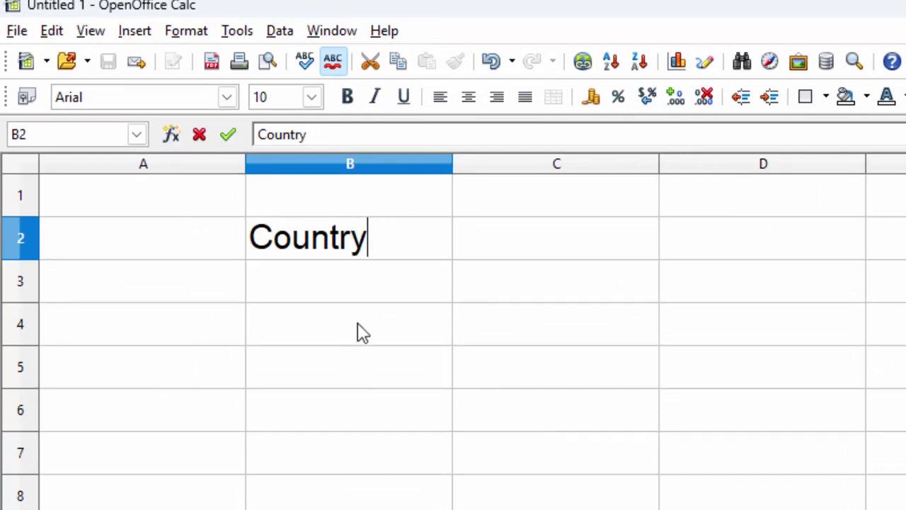
pyautogui.click(360, 289)
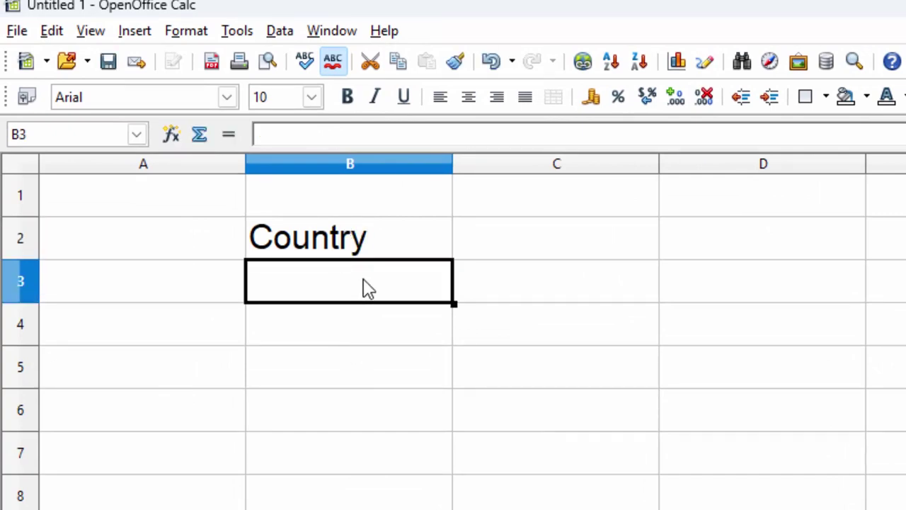
pyautogui.write('Indi')
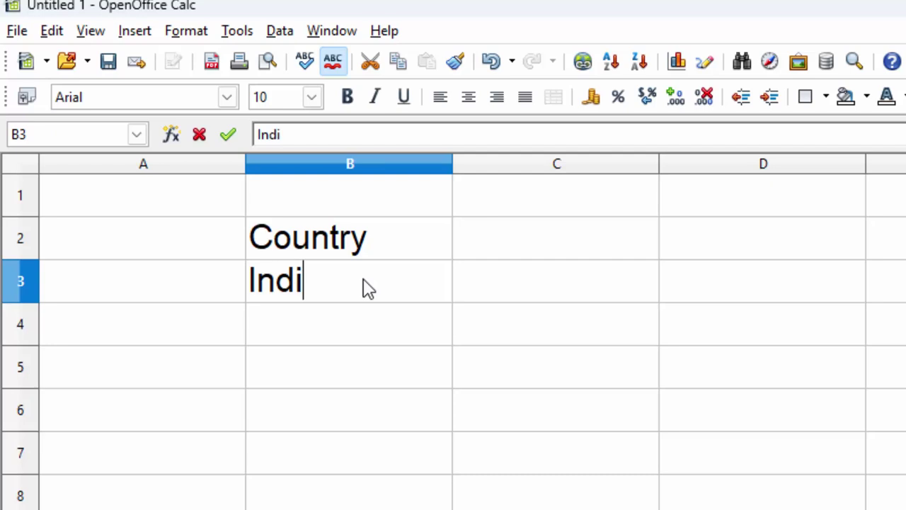
pyautogui.write('a')
pyautogui.press('Return')
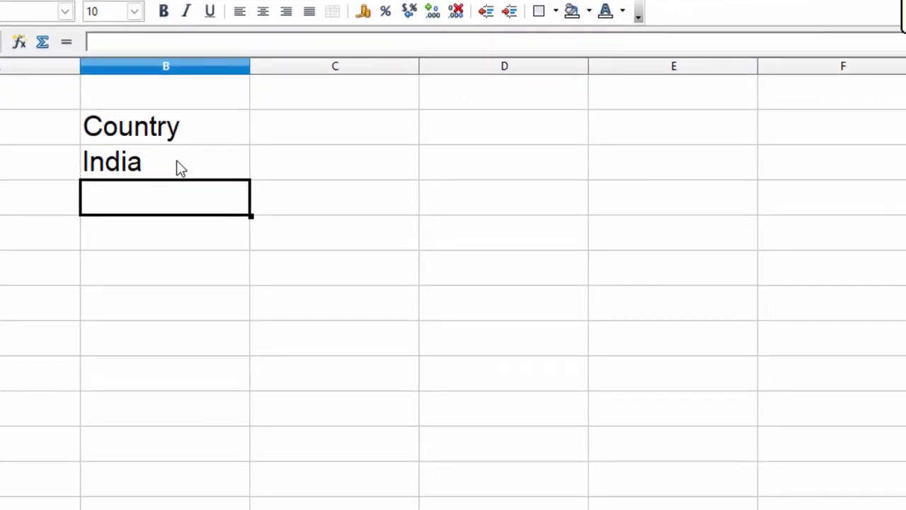
pyautogui.write('P')
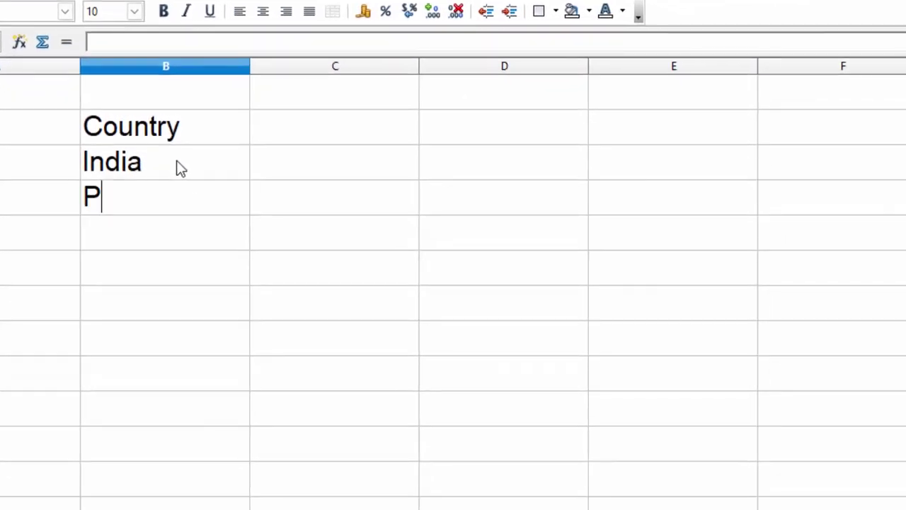
pyautogui.write('akista')
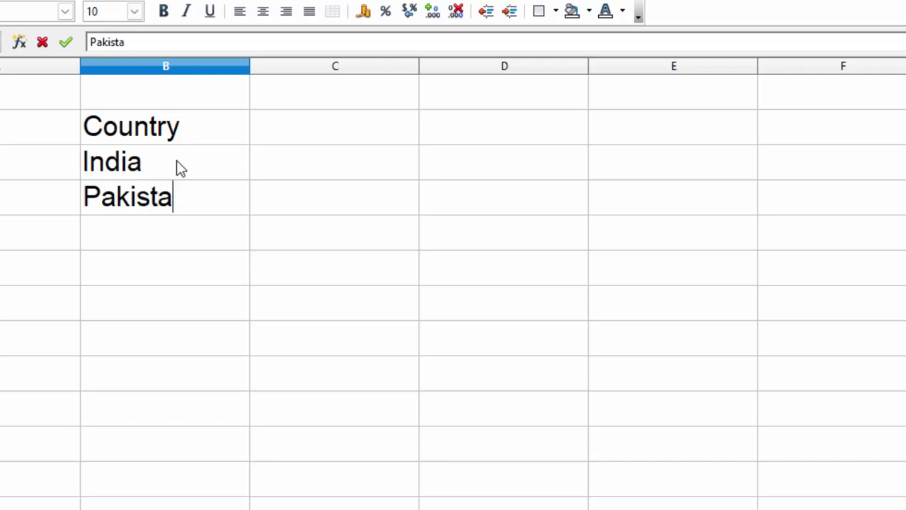
pyautogui.write('n')
pyautogui.press('Return')
pyautogui.write('US')
pyautogui.press('Return')
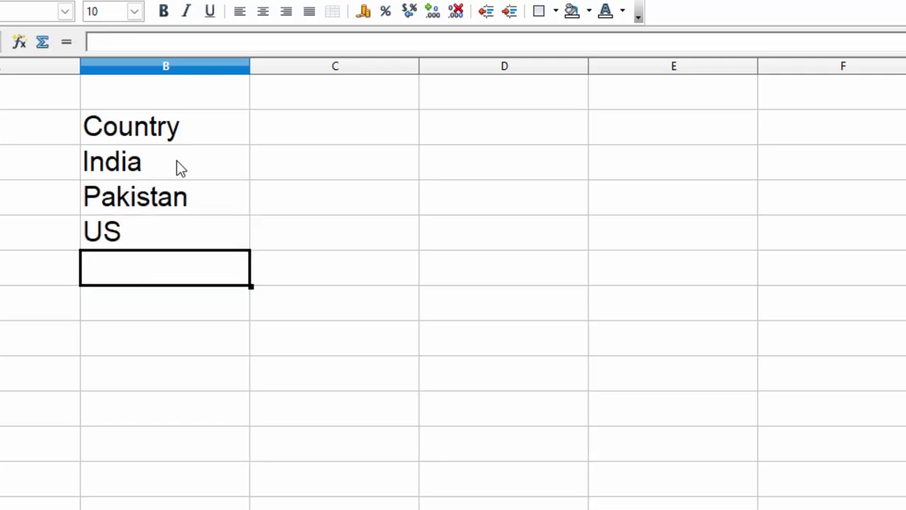
pyautogui.write('China')
pyautogui.press('Return')
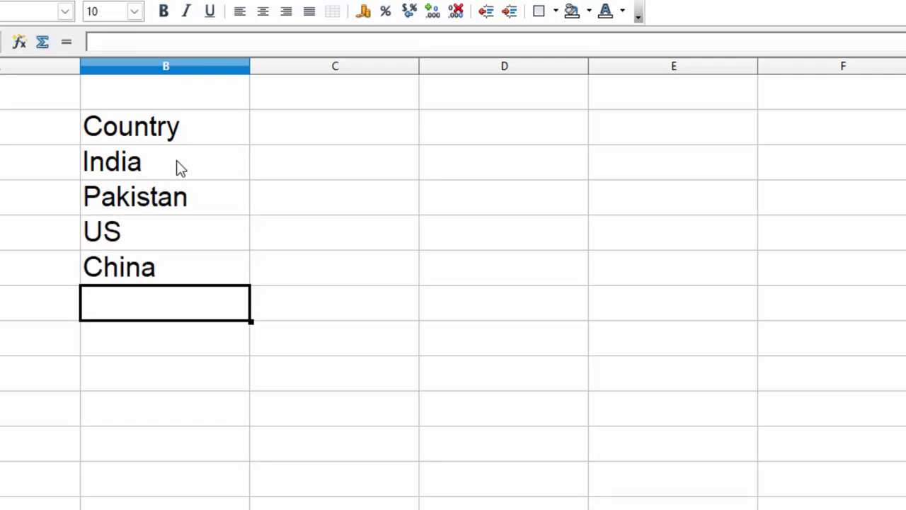
# - Continue the country list with Russia, Swiss, Brazil, Canada and UK in B7:B11
pyautogui.write('Russia')
pyautogui.press('Return')
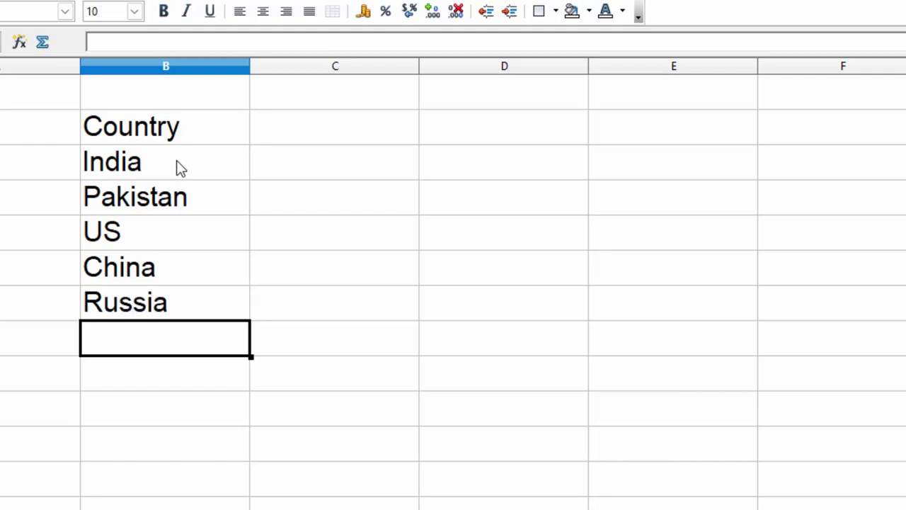
pyautogui.write('Swi')
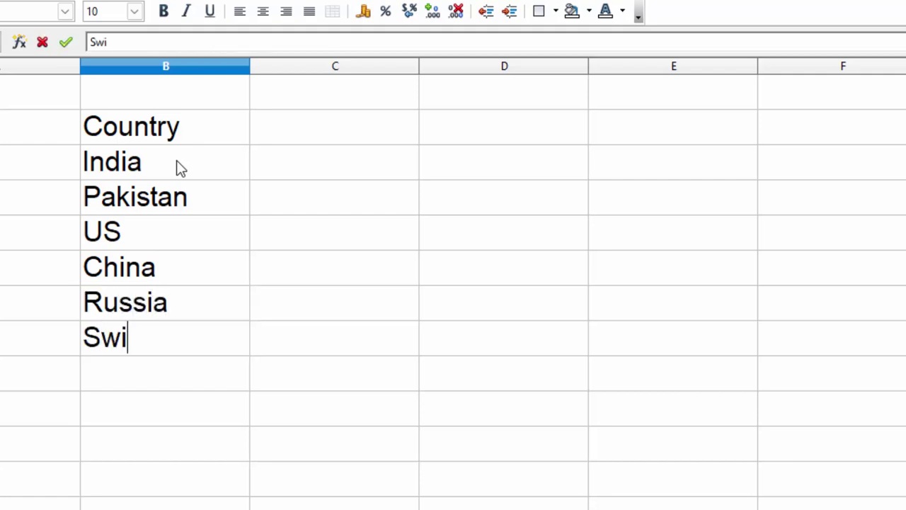
pyautogui.write('ss')
pyautogui.press('Return')
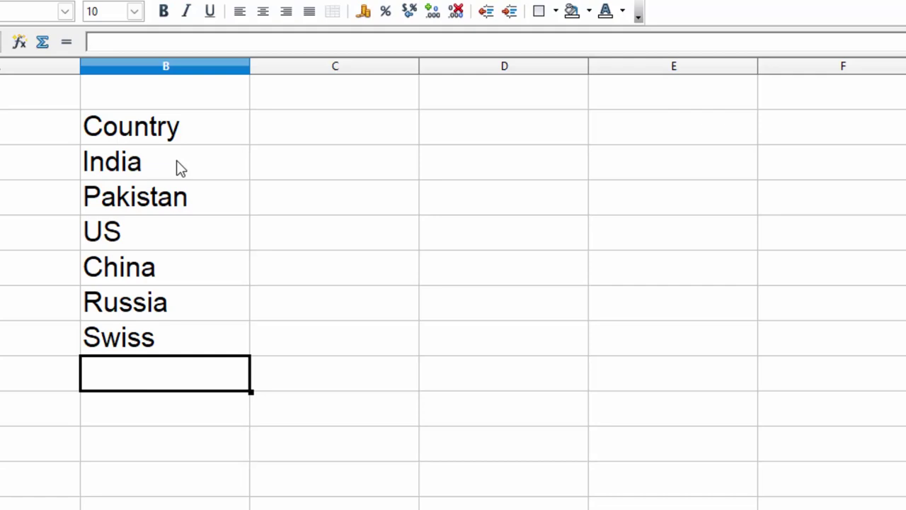
pyautogui.write('Braz')
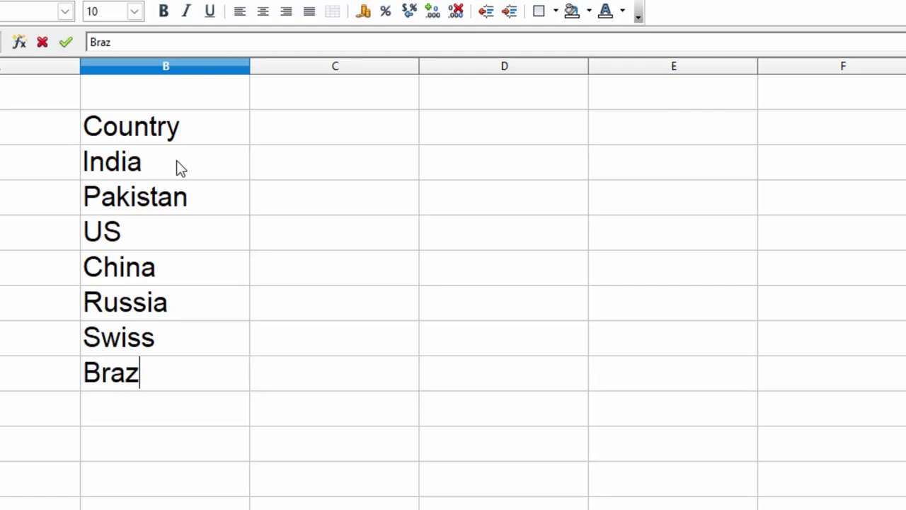
pyautogui.write('il')
pyautogui.press('Return')
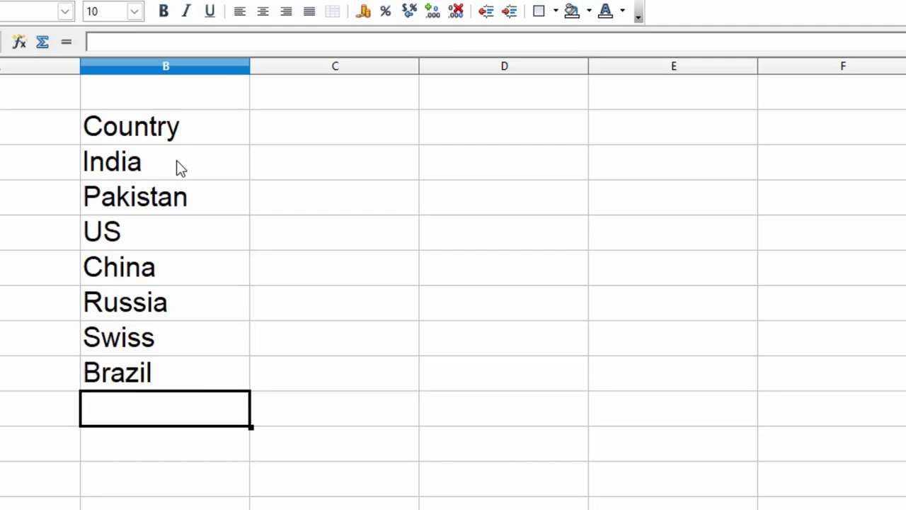
pyautogui.write('K')
pyautogui.press('BackSpace')
pyautogui.write('Canada')
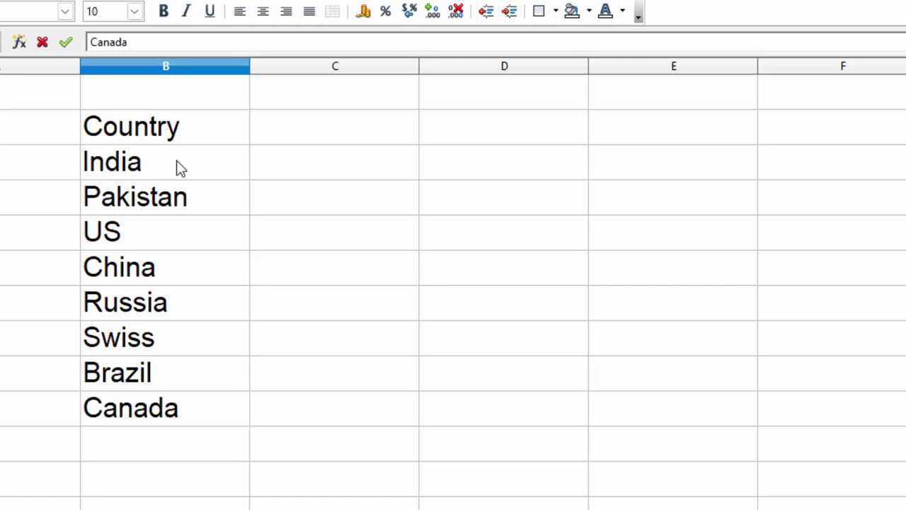
pyautogui.press('Return')
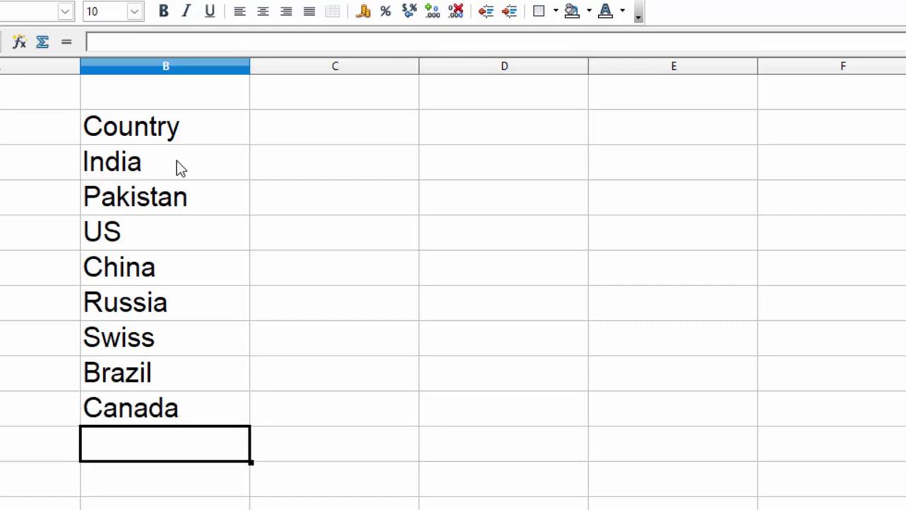
pyautogui.write('UK')
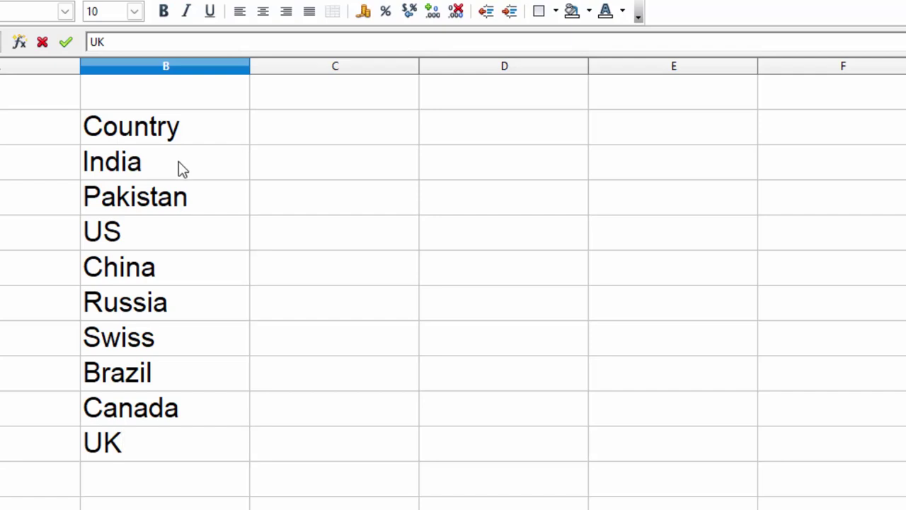
pyautogui.click(634, 302)
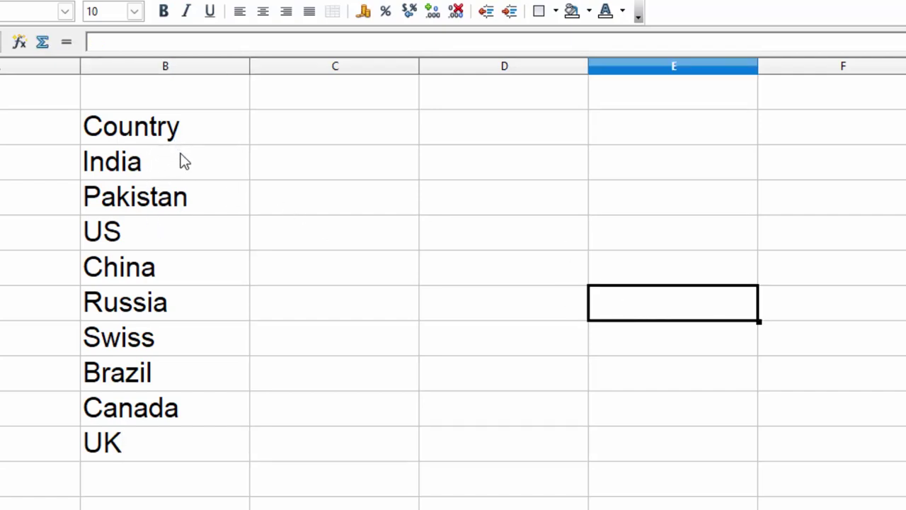
pyautogui.click(337, 140)
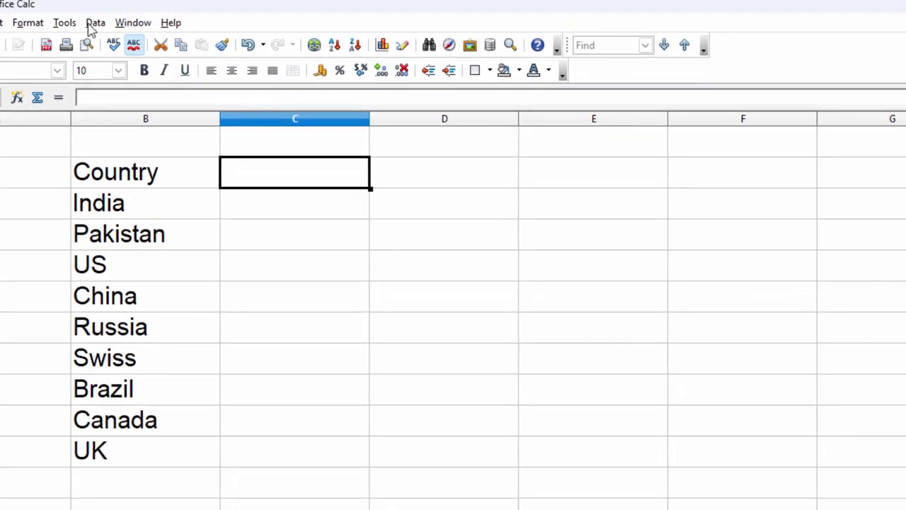
# - Give C2 a Cell range validity with source $Sheet1.$B$3:$B$11, listing India through UK
pyautogui.click(91, 24)
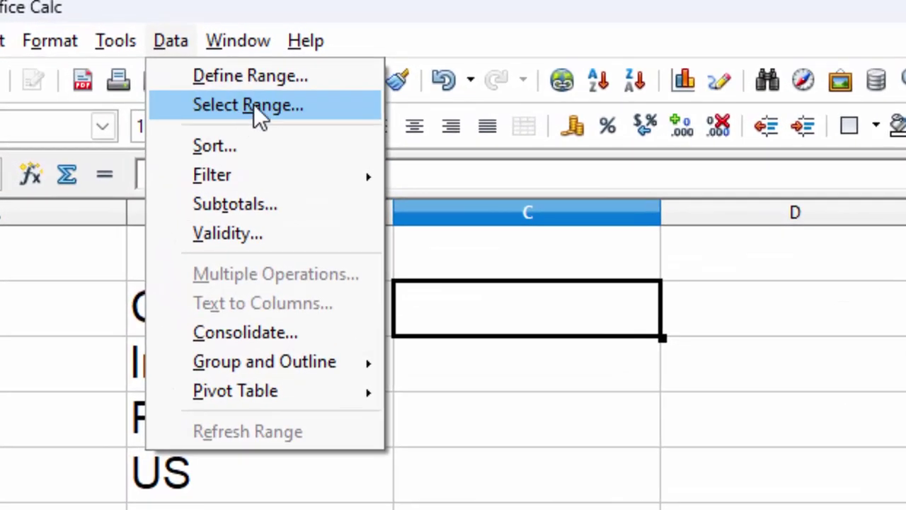
pyautogui.click(253, 104)
pyautogui.click(173, 44)
pyautogui.click(296, 234)
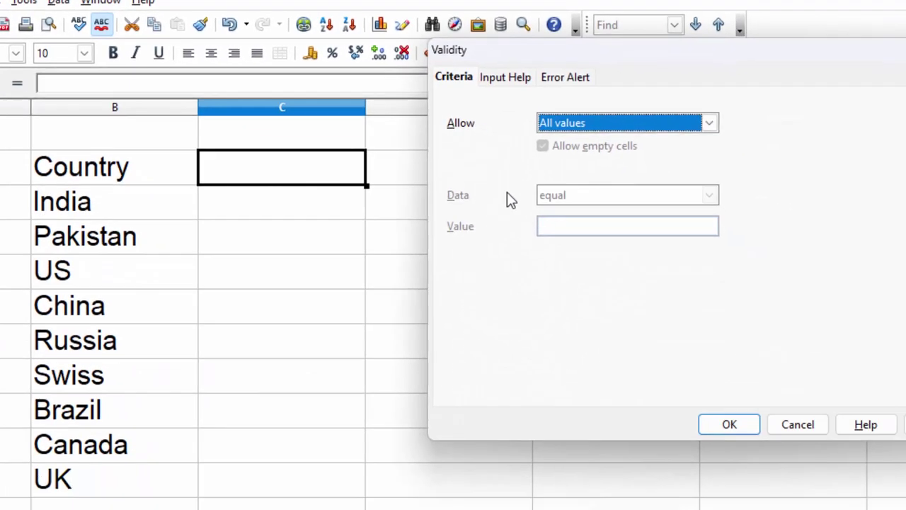
pyautogui.click(708, 123)
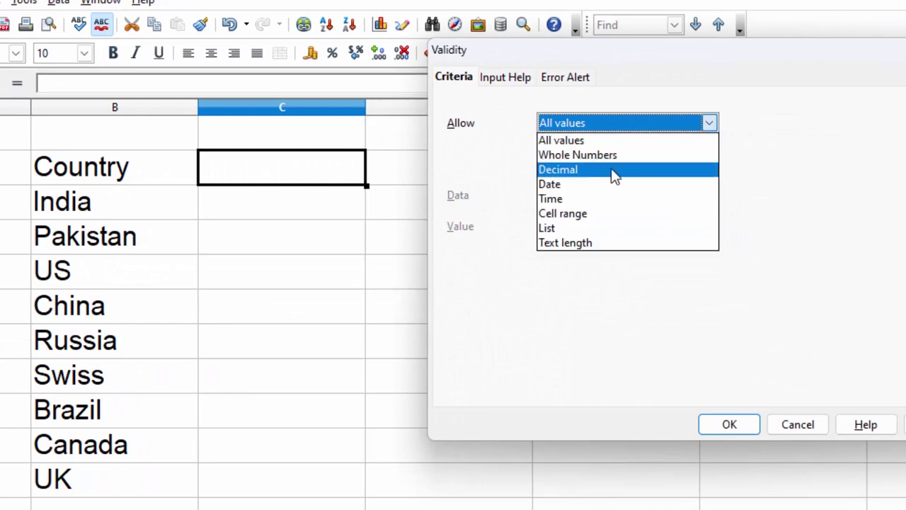
pyautogui.click(581, 214)
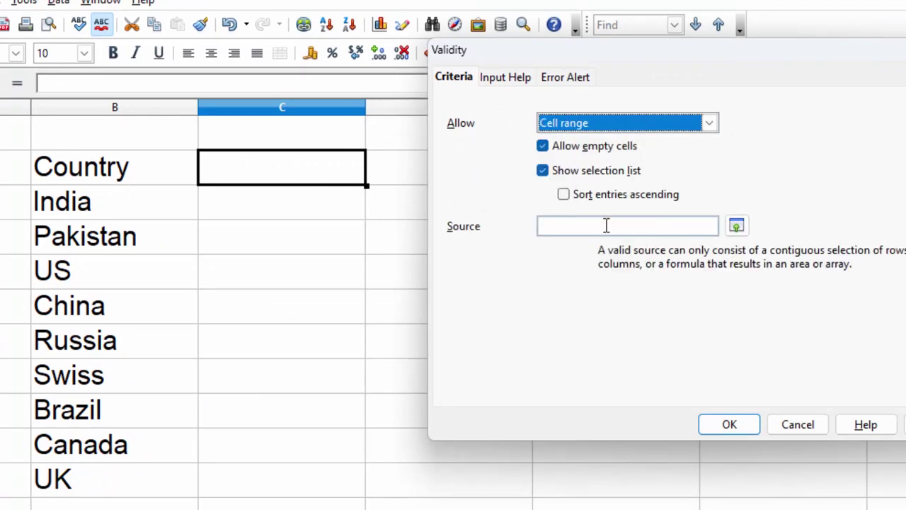
pyautogui.click(603, 225)
pyautogui.moveTo(113, 213); pyautogui.dragTo(106, 476)
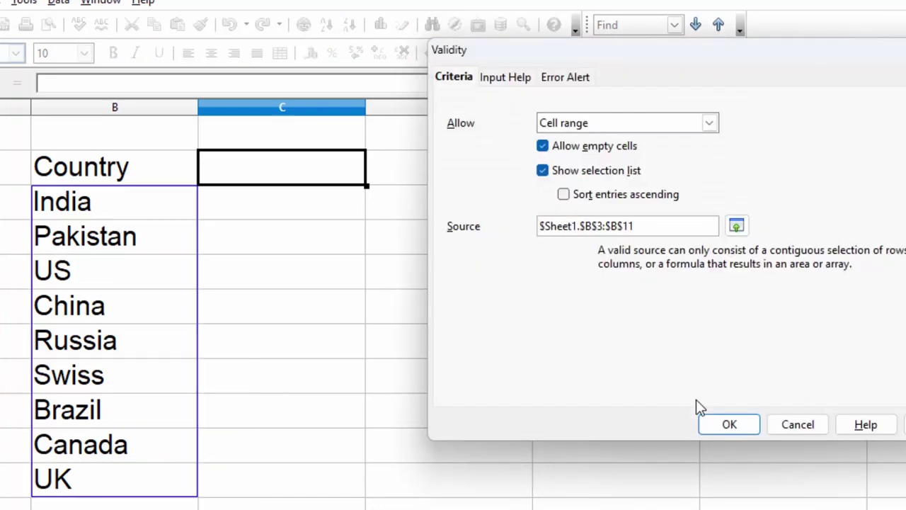
pyautogui.click(728, 427)
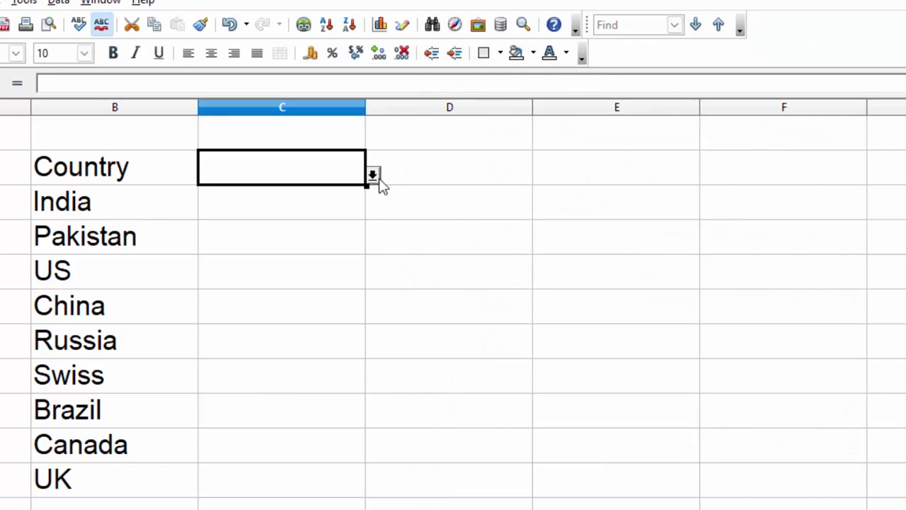
pyautogui.click(372, 176)
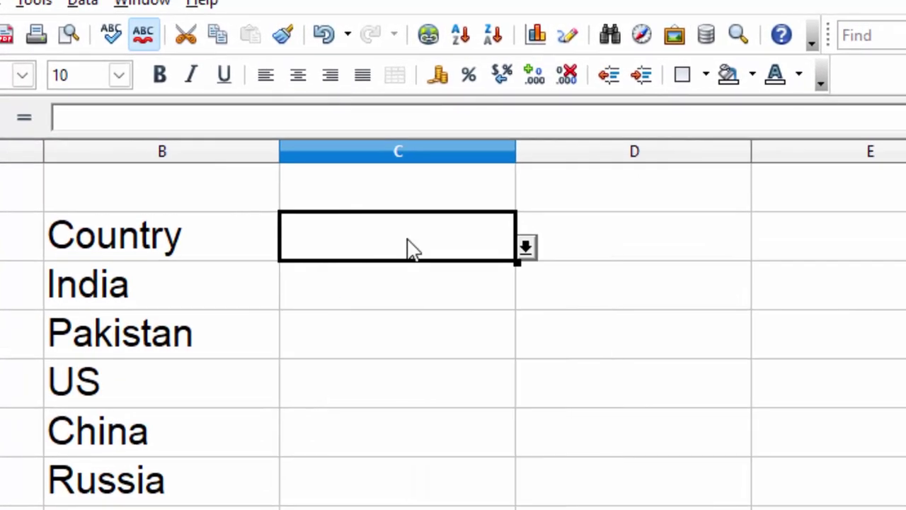
pyautogui.doubleClick(393, 246)
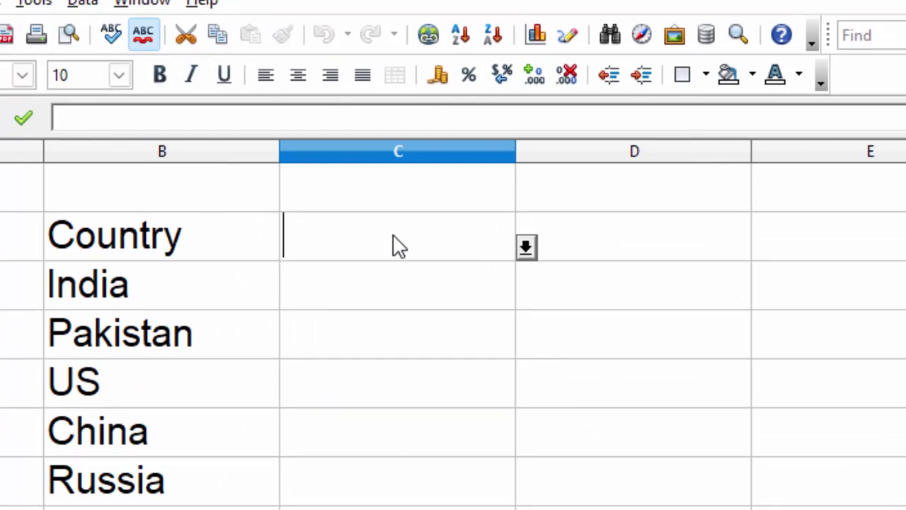
pyautogui.write('I')
pyautogui.press('BackSpace')
pyautogui.write('P')
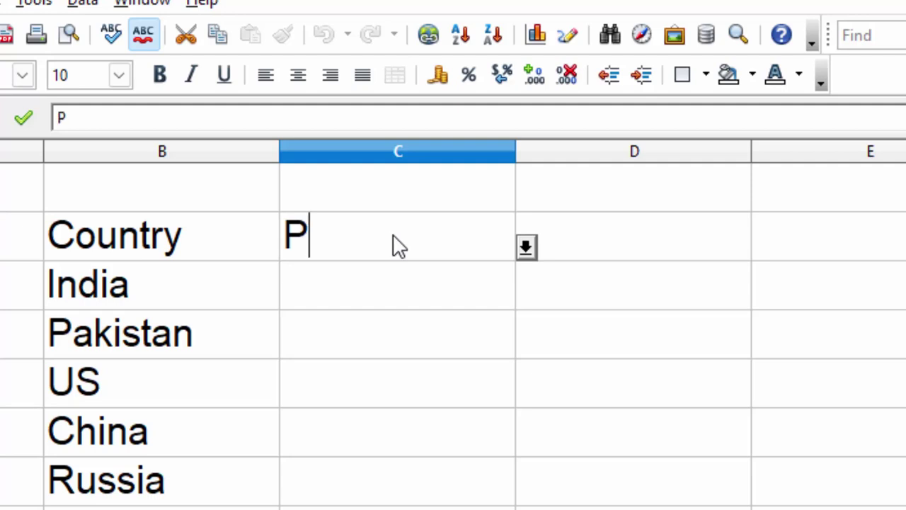
pyautogui.write('ak')
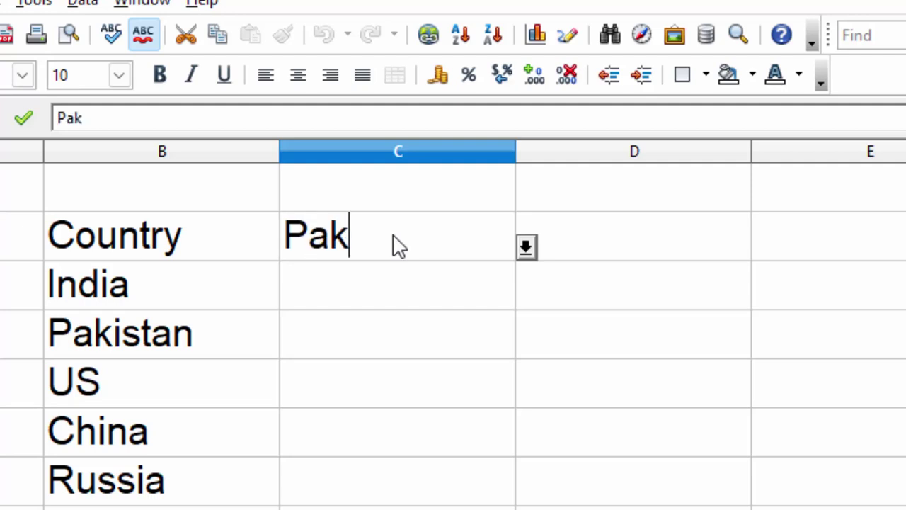
pyautogui.press('BackSpace')
pyautogui.press('BackSpace')
pyautogui.press('BackSpace')
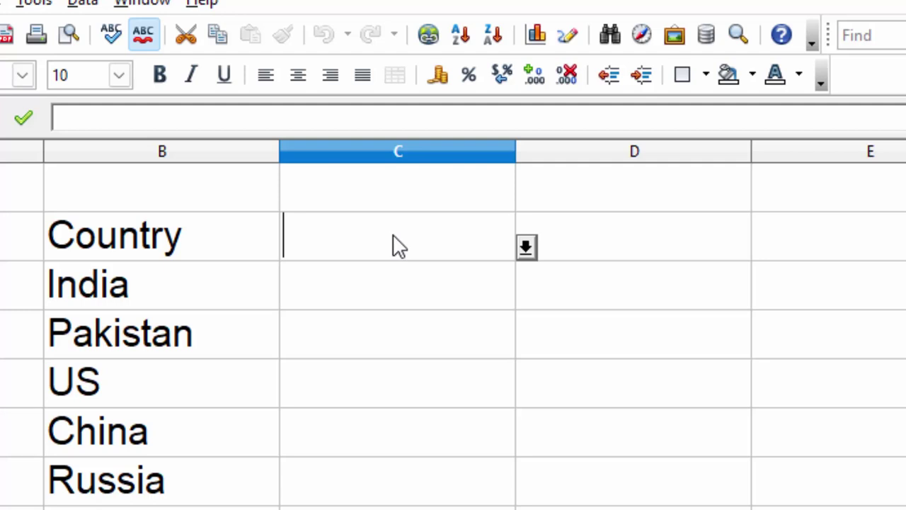
pyautogui.click(533, 245)
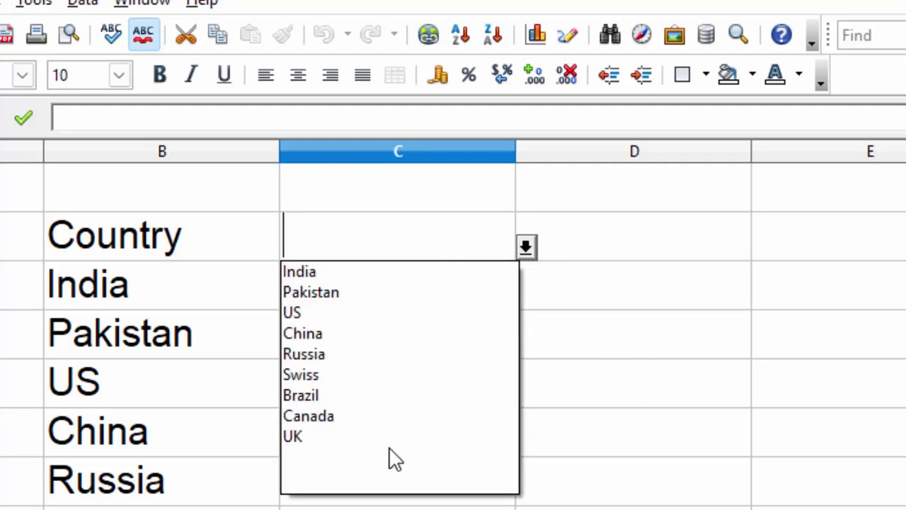
pyautogui.press('Escape')
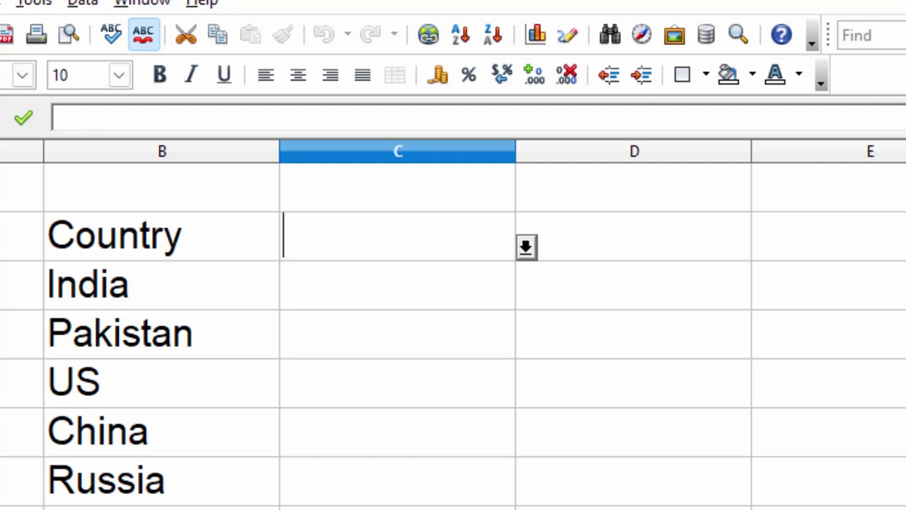